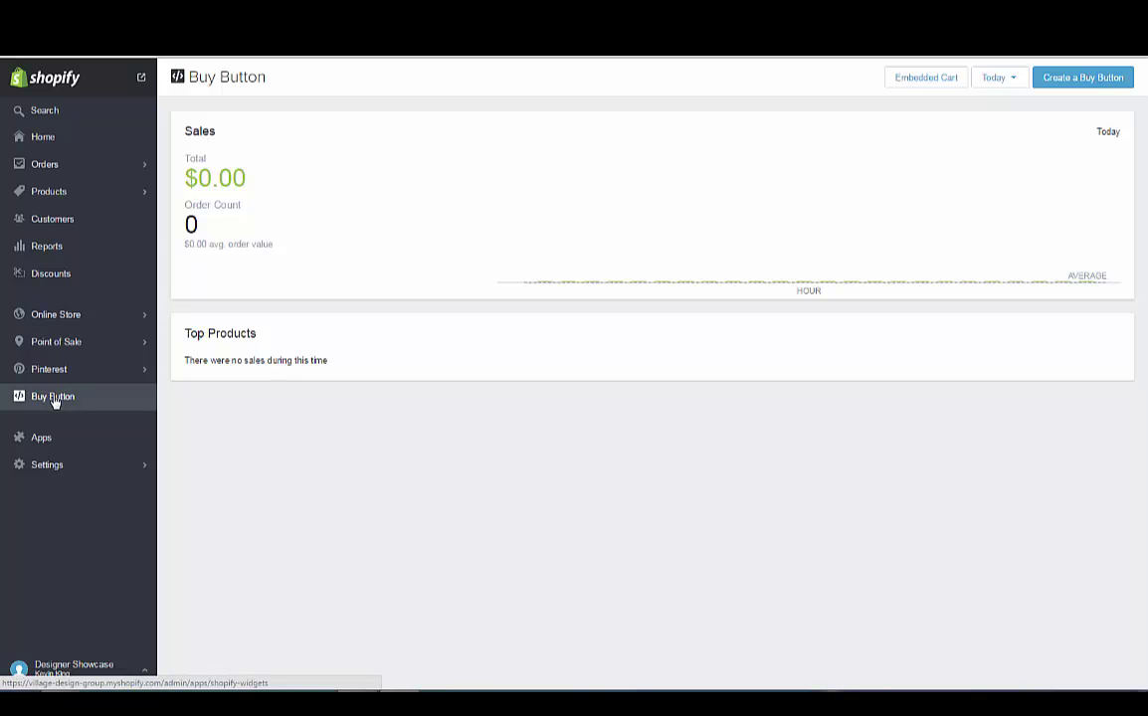
Step: Look over the Buy Button entry in the sales channel settings and the store's list of all products
{"action": "left_click", "coordinate": [52, 466]}
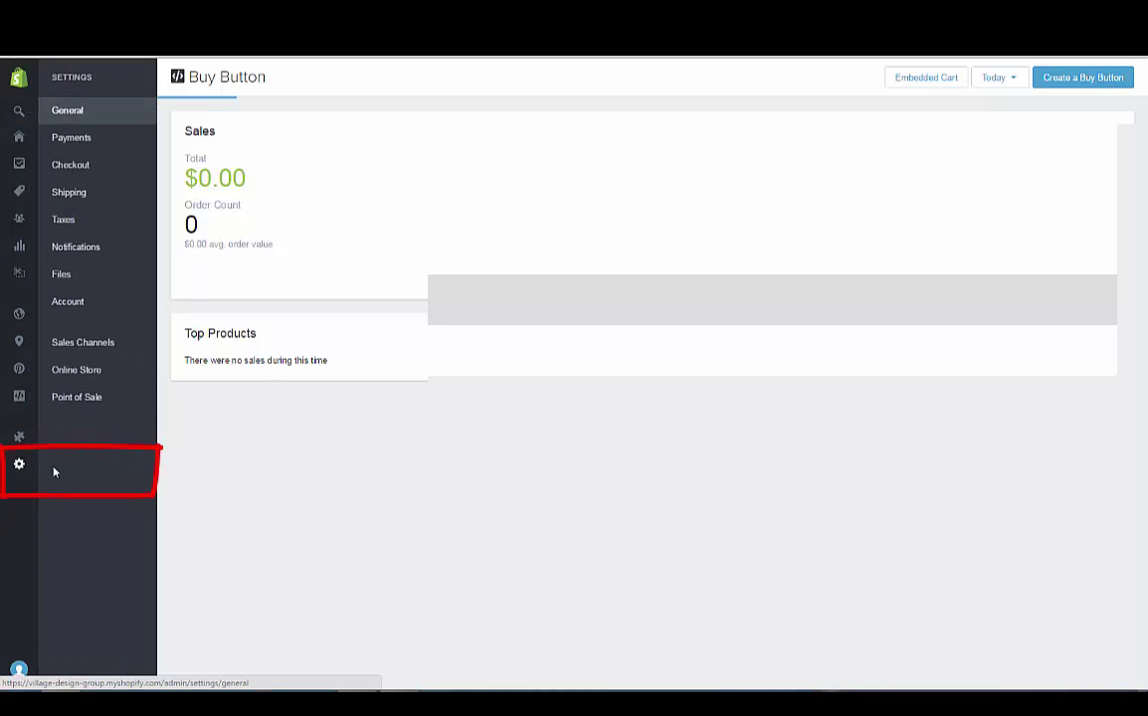
{"action": "left_click", "coordinate": [75, 346]}
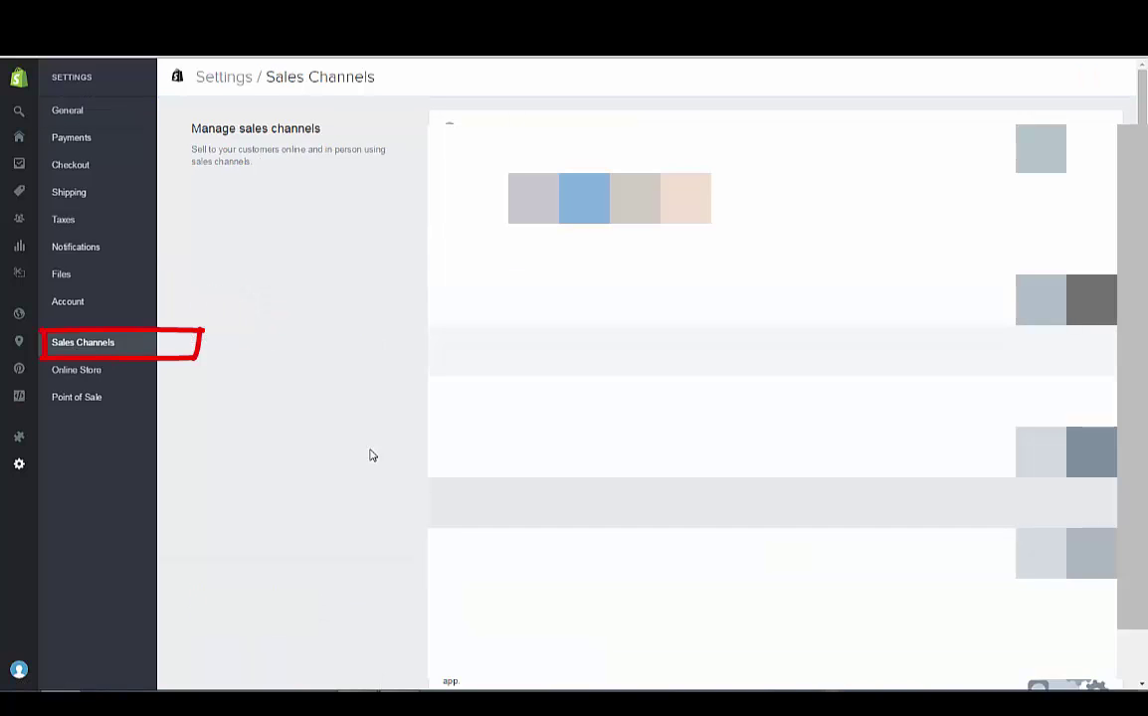
{"action": "scroll", "coordinate": [369, 455], "scroll_direction": "down", "scroll_amount": 1}
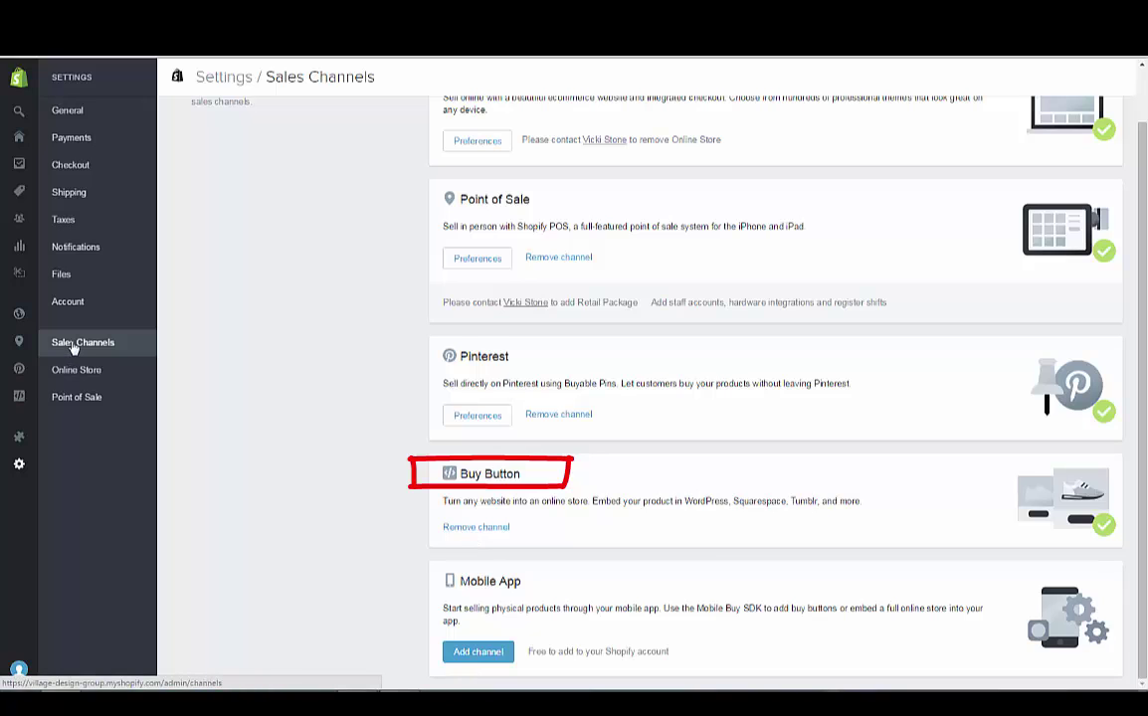
{"action": "mouse_move", "coordinate": [22, 415]}
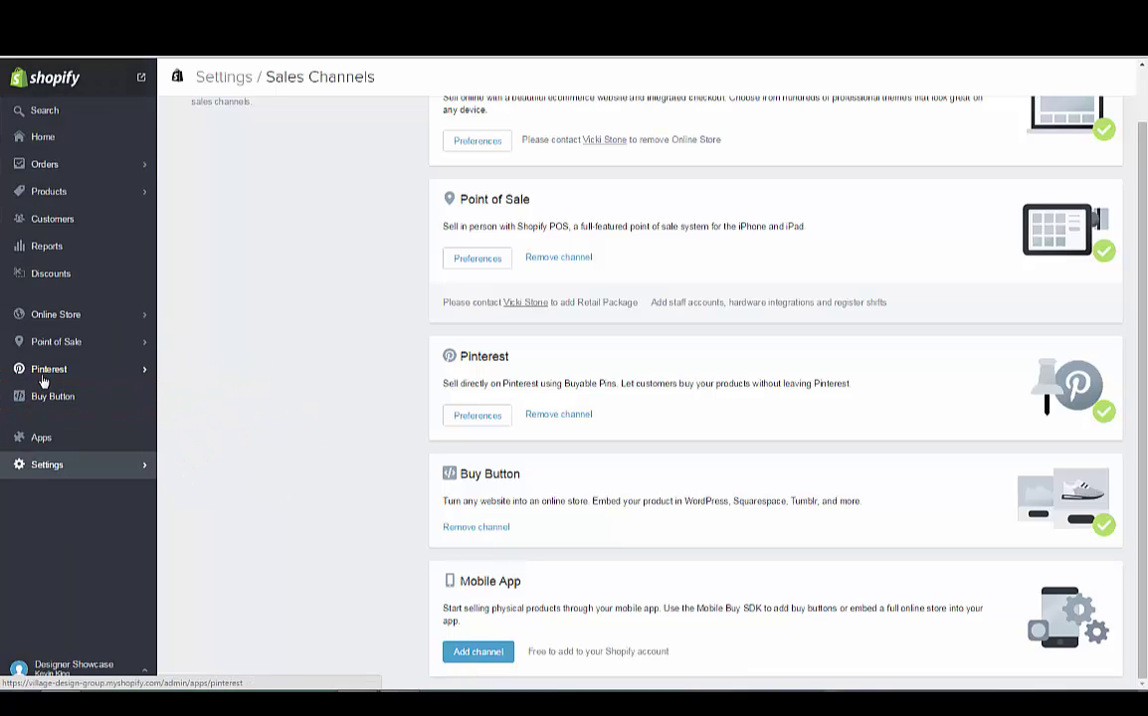
{"action": "left_click", "coordinate": [47, 192]}
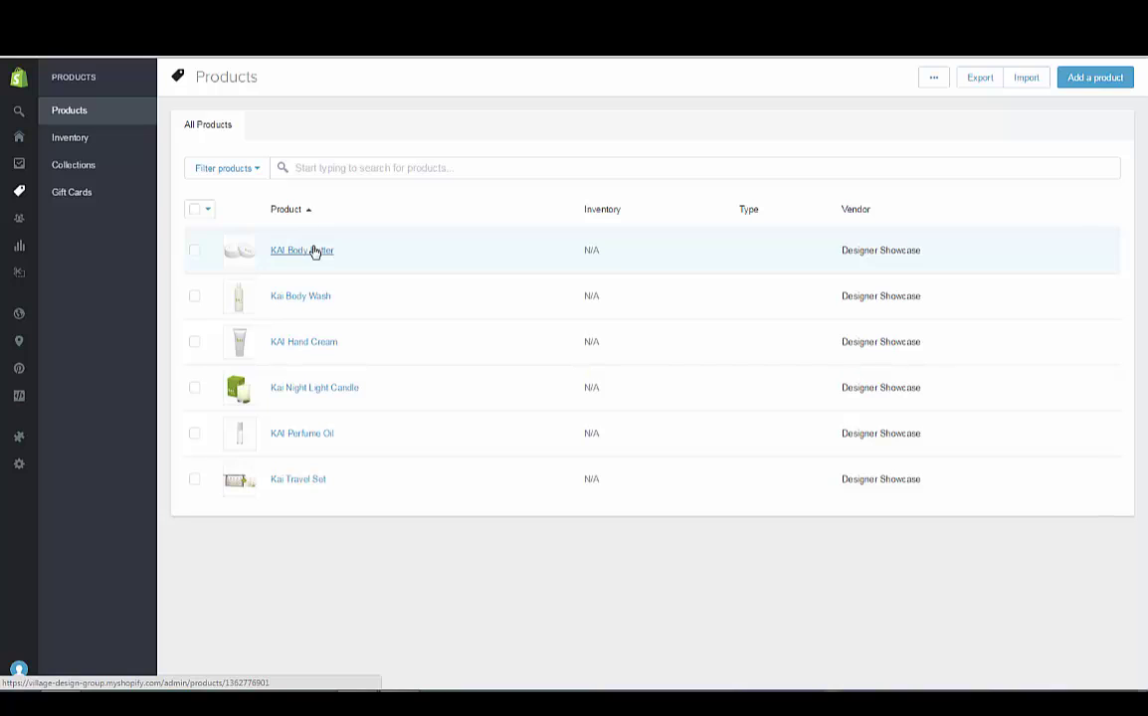
Step: Start creating a Buy Button for the product KAI Body Butter
{"action": "mouse_move", "coordinate": [18, 398]}
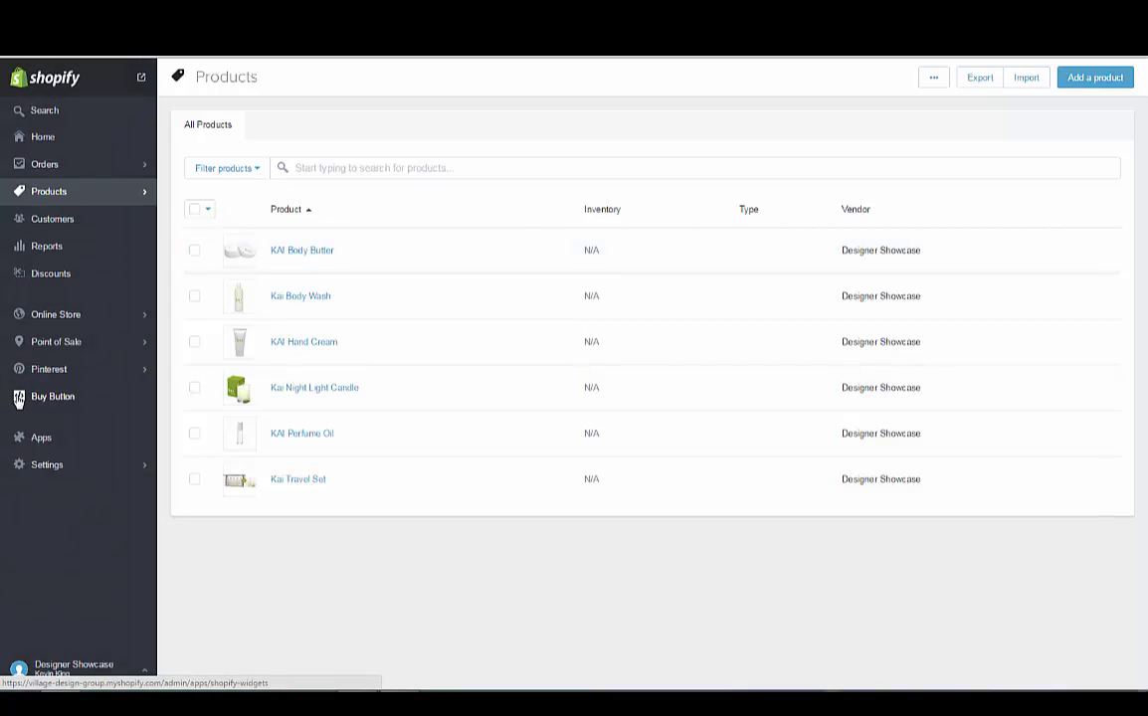
{"action": "left_click", "coordinate": [38, 400]}
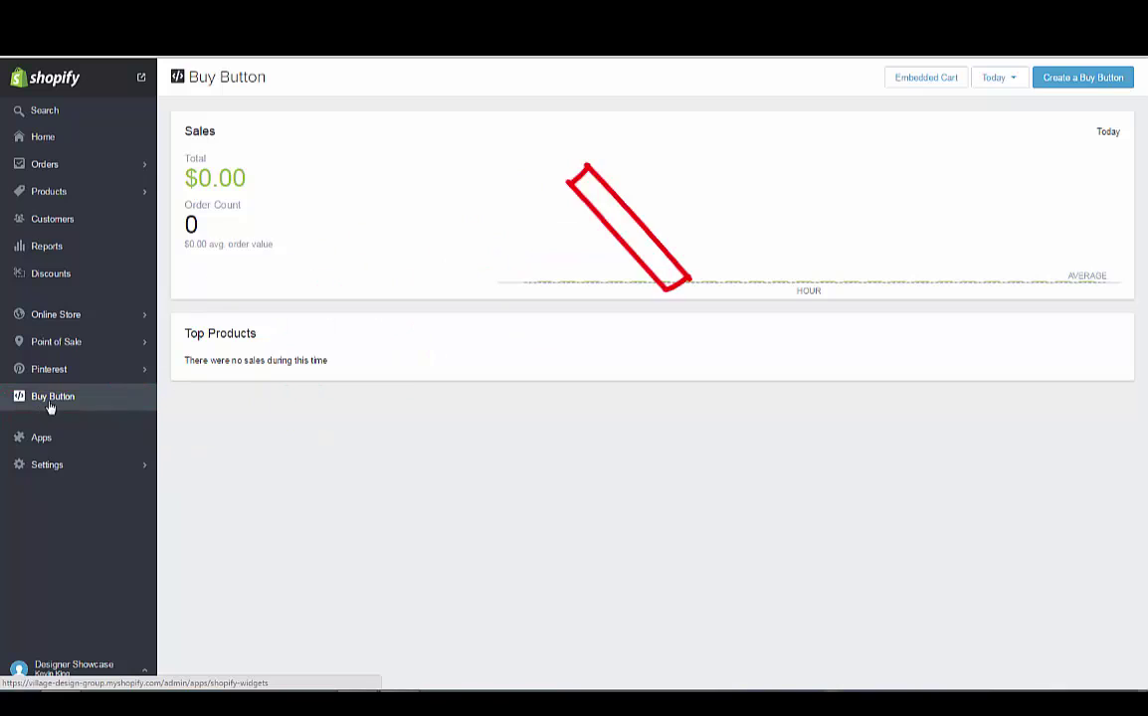
{"action": "left_click", "coordinate": [1077, 80]}
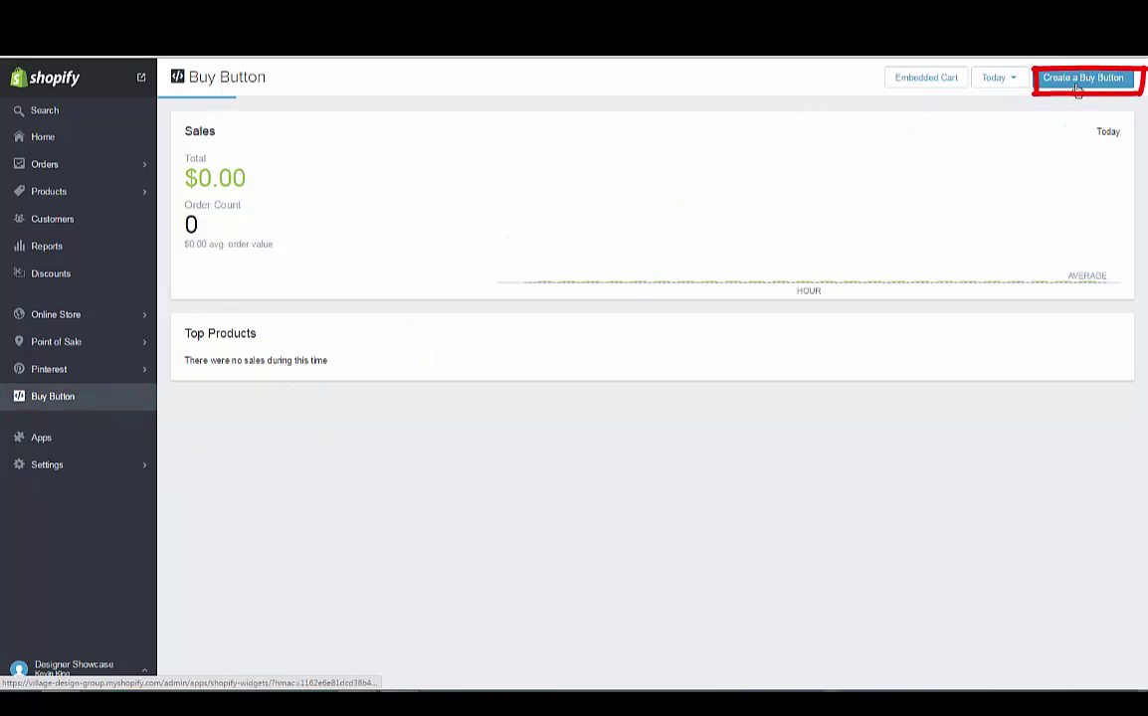
{"action": "left_click", "coordinate": [387, 256]}
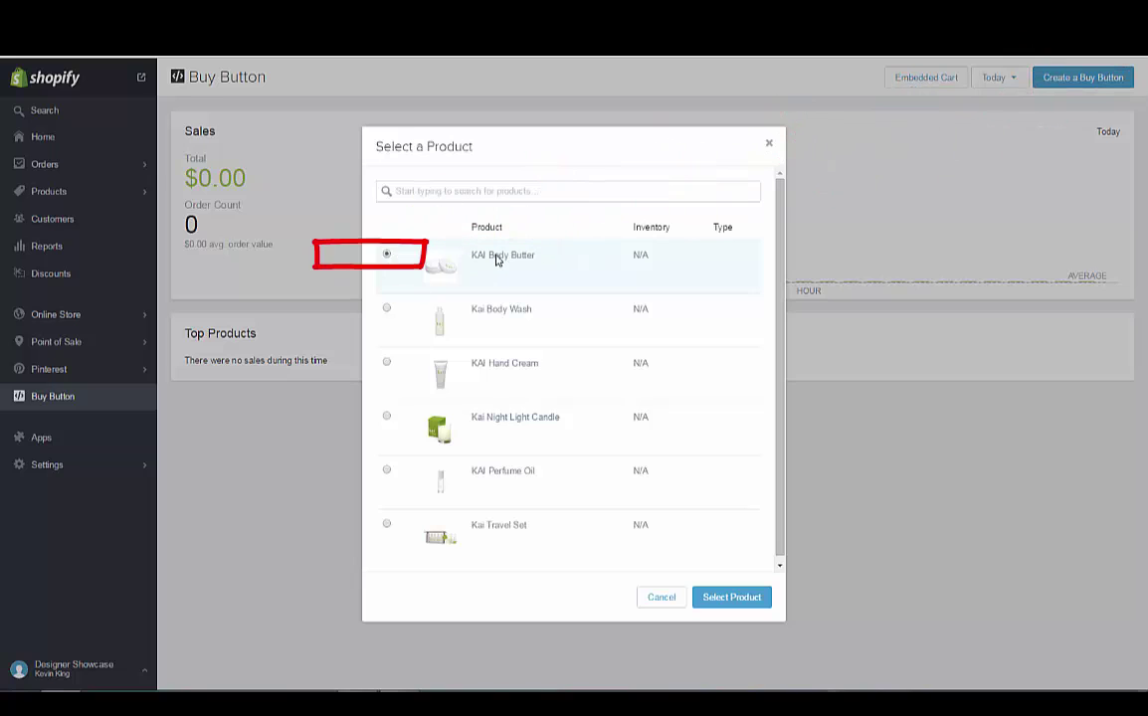
{"action": "left_click", "coordinate": [731, 604]}
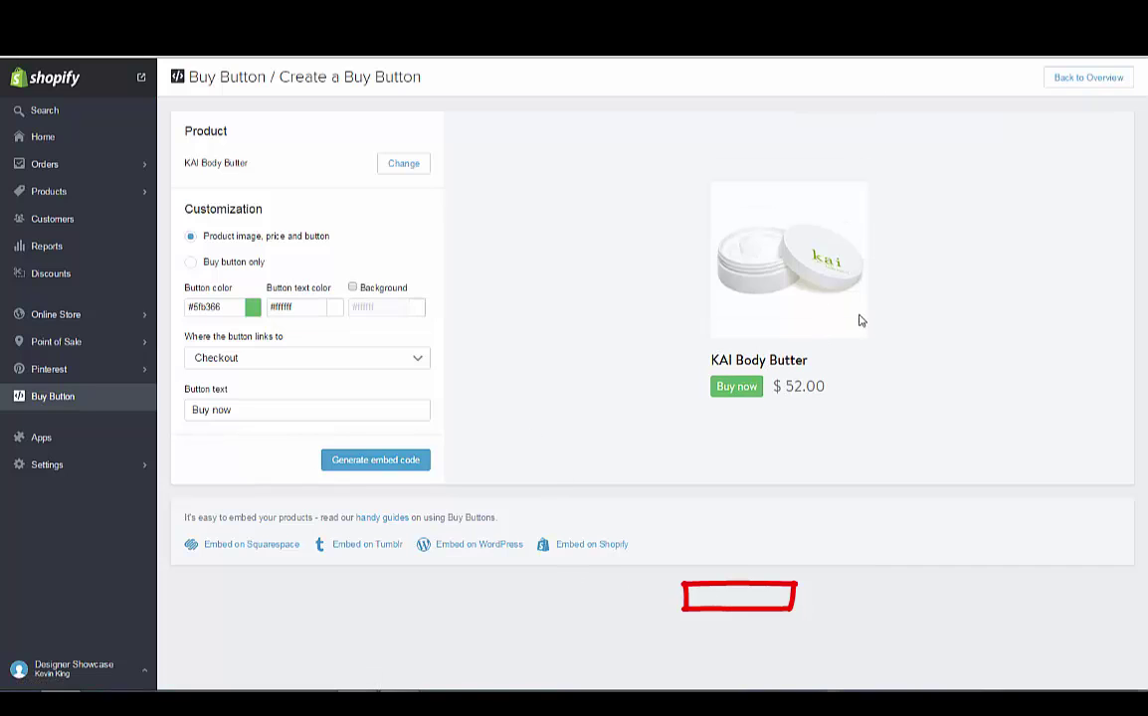
Step: Copy the hex code #5fb366 of the button color
{"action": "left_click", "coordinate": [250, 311]}
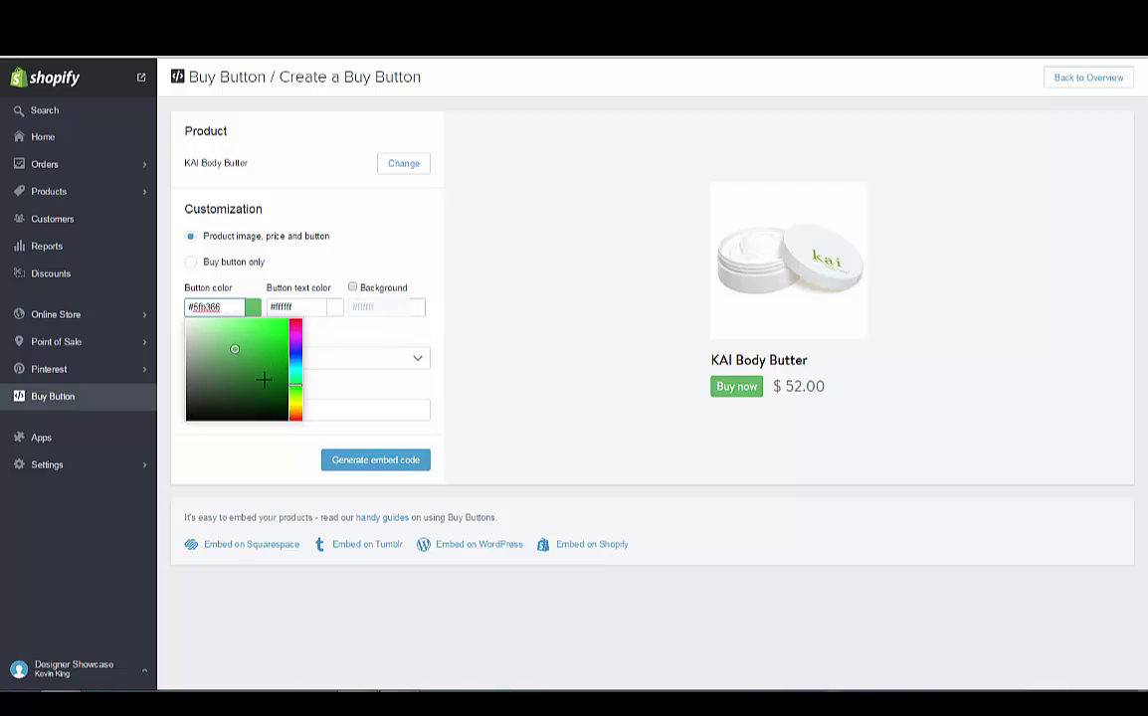
{"action": "left_click_drag", "start_coordinate": [222, 307], "coordinate": [187, 306]}
{"action": "right_click", "coordinate": [200, 306]}
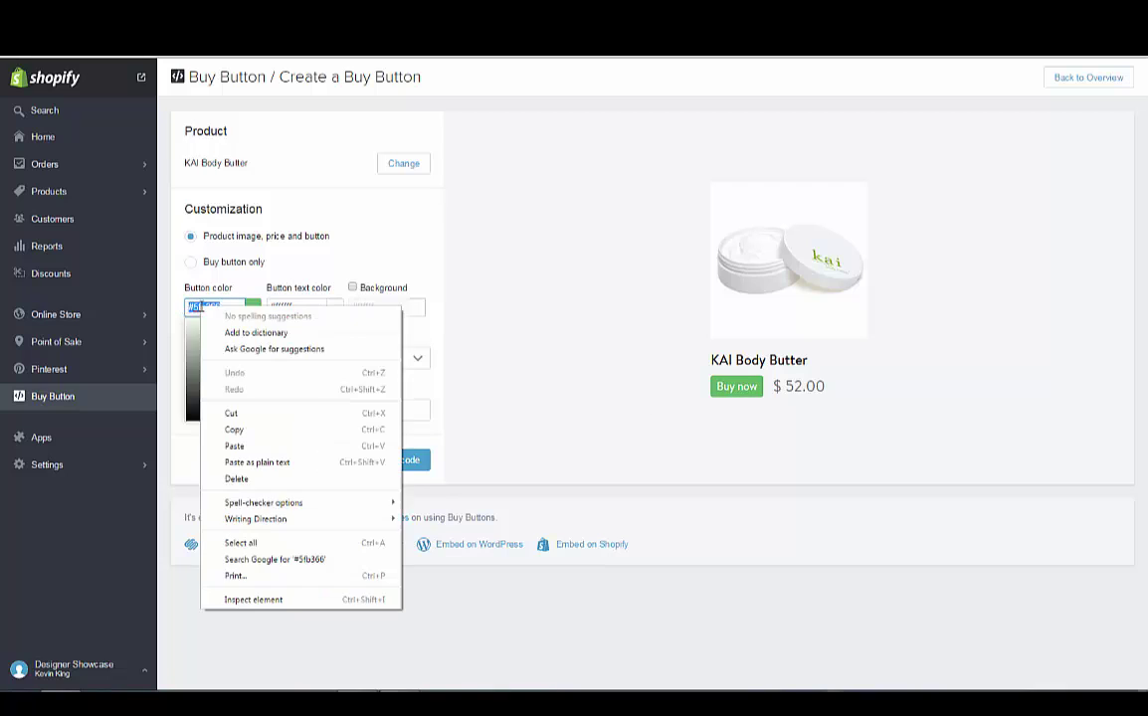
{"action": "left_click", "coordinate": [233, 430]}
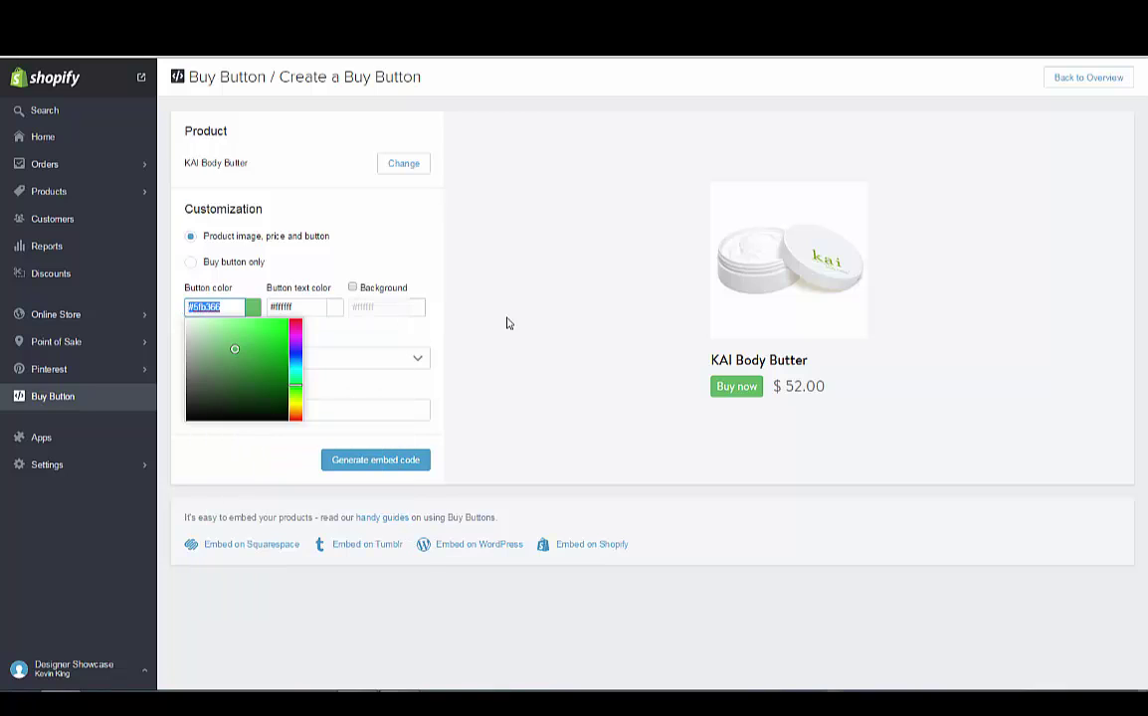
Step: Try the blue #5d7bb3 as the button color, and restore the green #5fb366 from the copied code
{"action": "left_click", "coordinate": [481, 318]}
{"action": "left_click", "coordinate": [225, 306]}
{"action": "key", "text": "ctrl+v"}
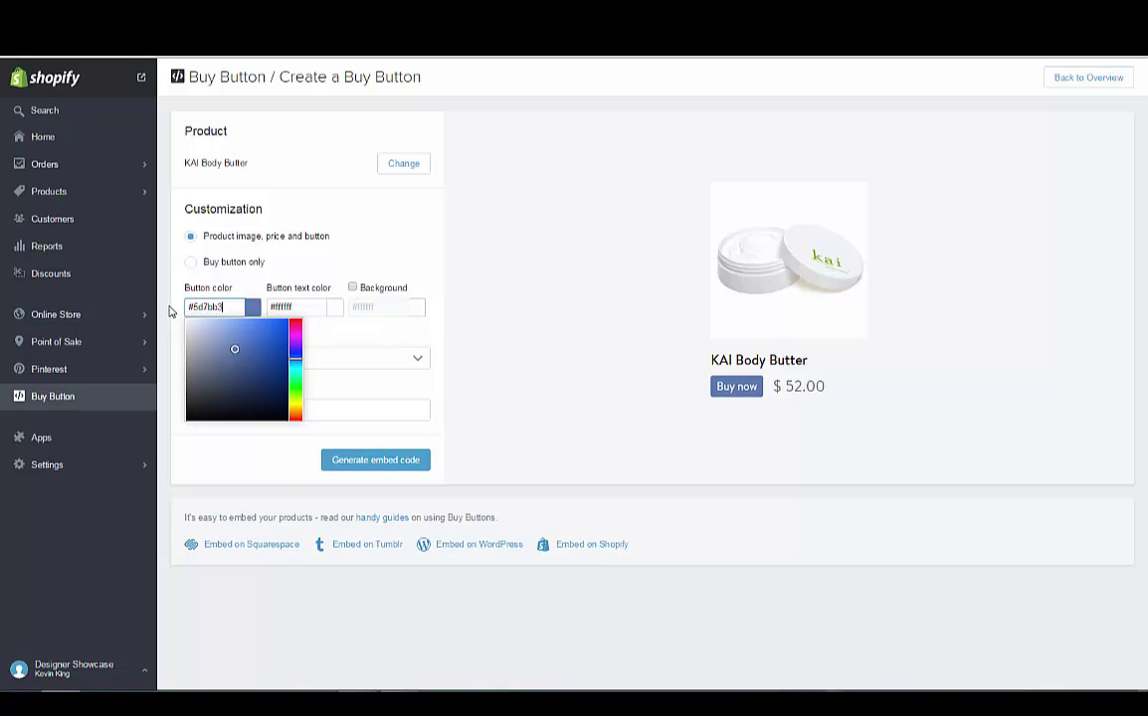
{"action": "triple_click", "coordinate": [232, 309]}
{"action": "right_click", "coordinate": [210, 310]}
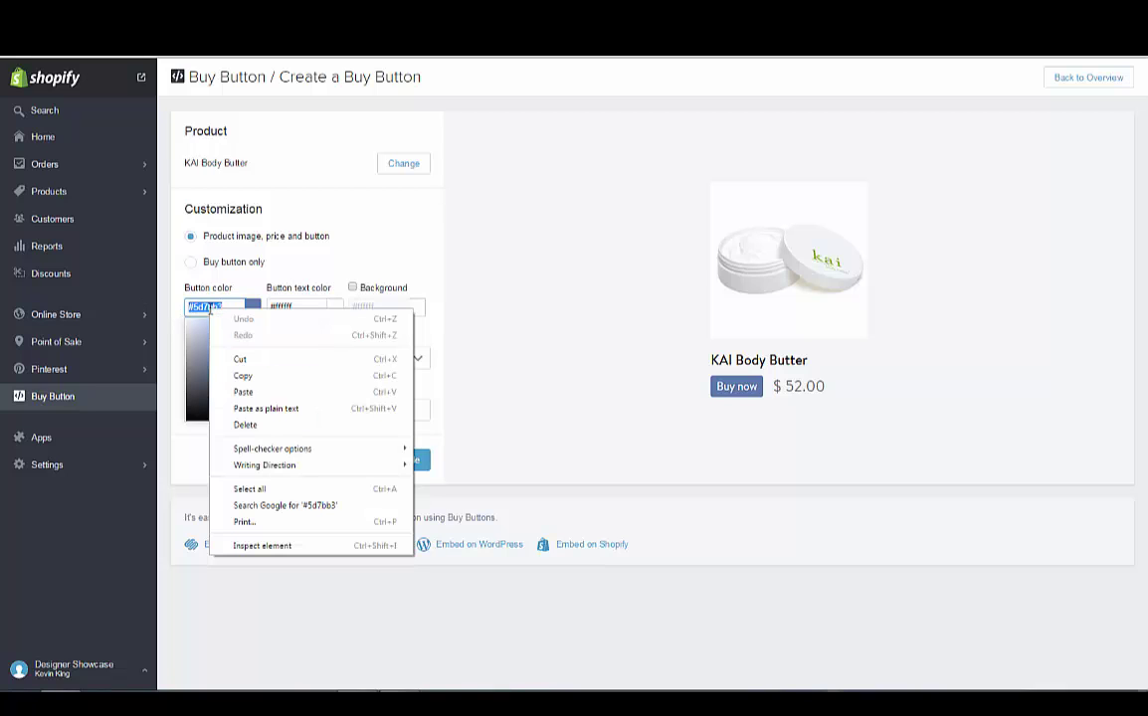
{"action": "left_click", "coordinate": [233, 397]}
{"action": "left_click", "coordinate": [519, 312]}
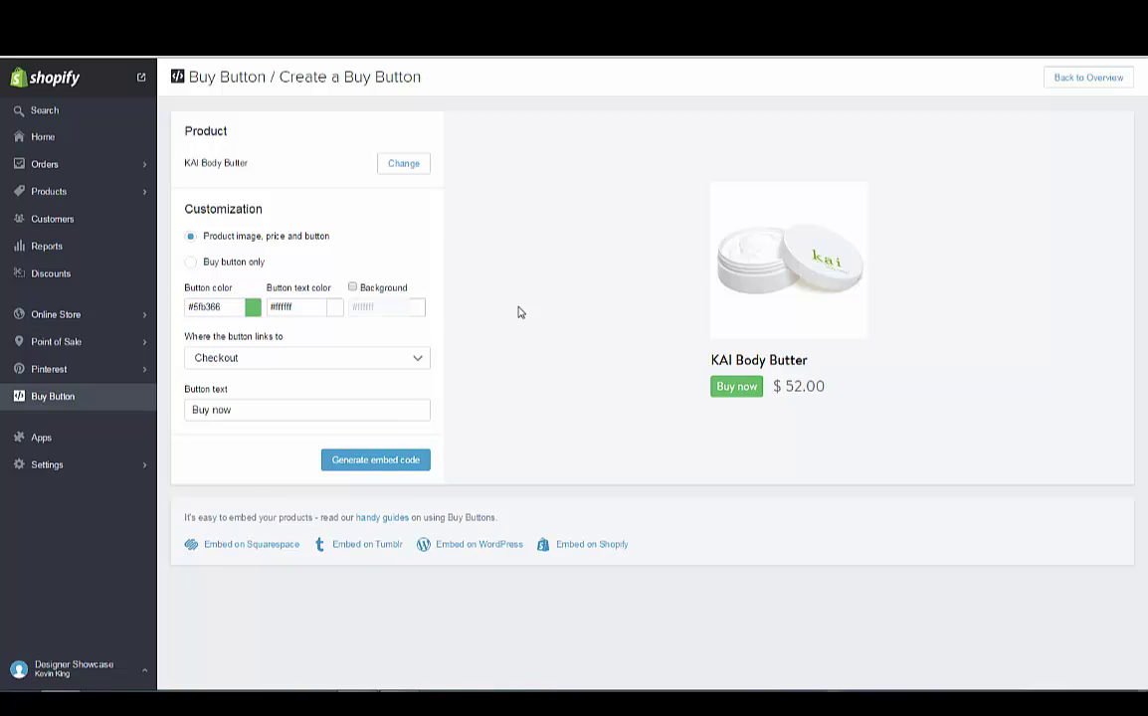
Step: Keep Checkout as the button's link destination, and generate the embed code and copy it to the clipboard
{"action": "left_click", "coordinate": [341, 360]}
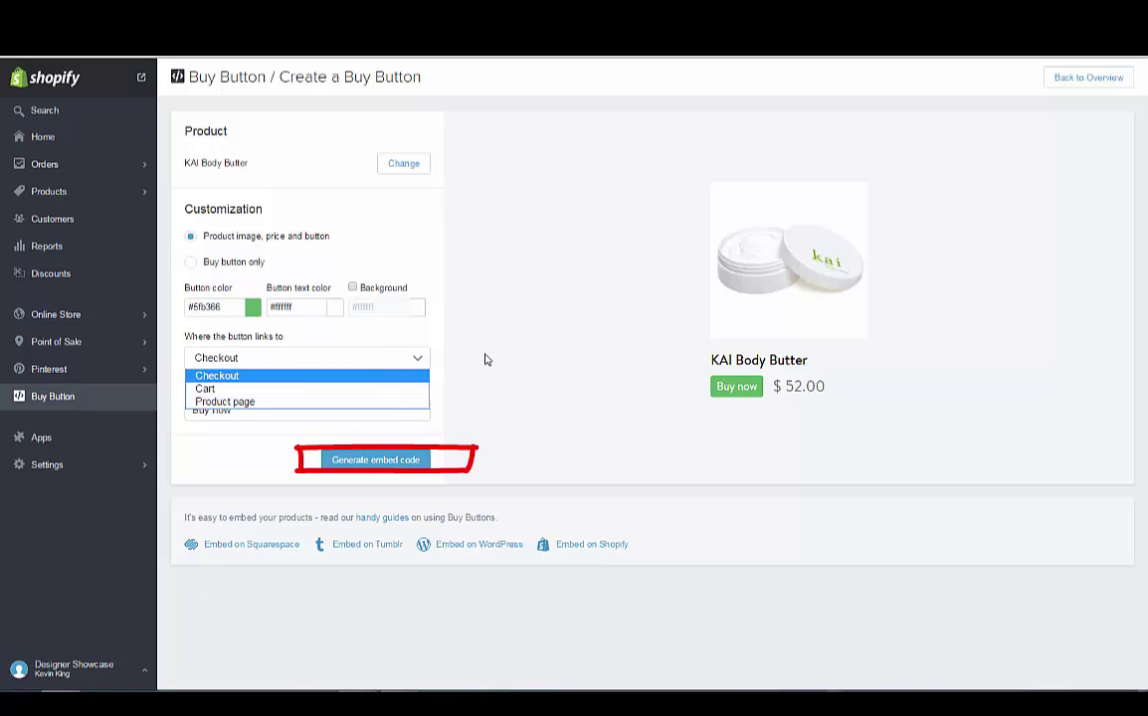
{"action": "left_click", "coordinate": [484, 358]}
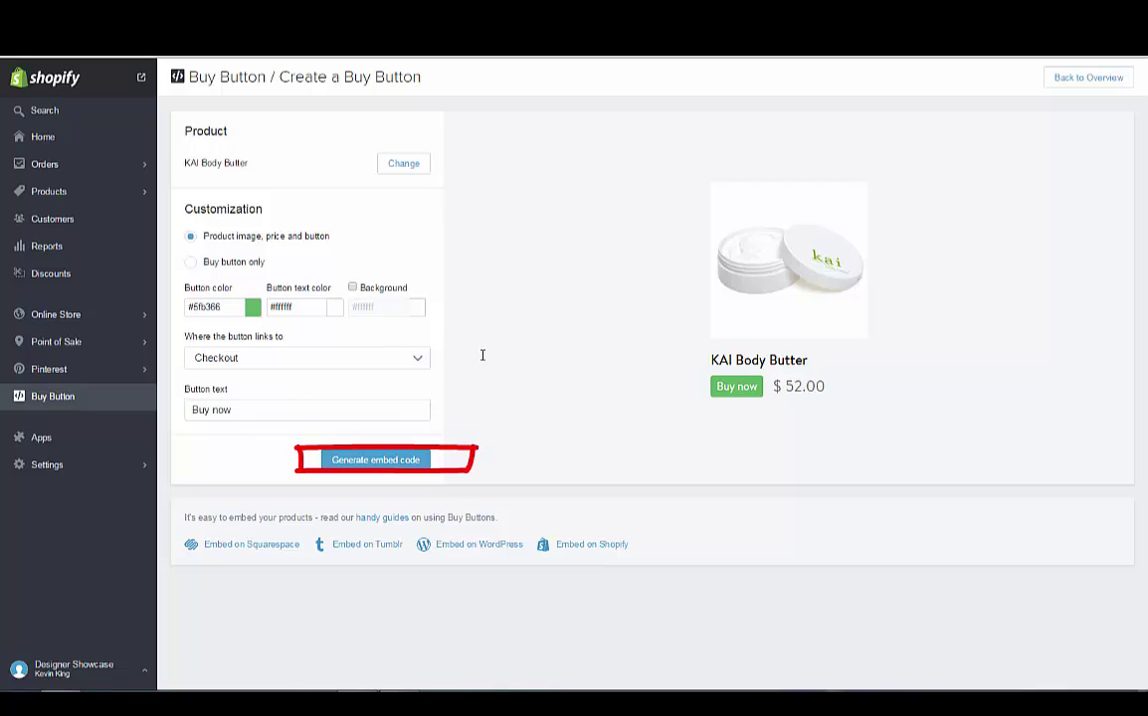
{"action": "left_click", "coordinate": [370, 461]}
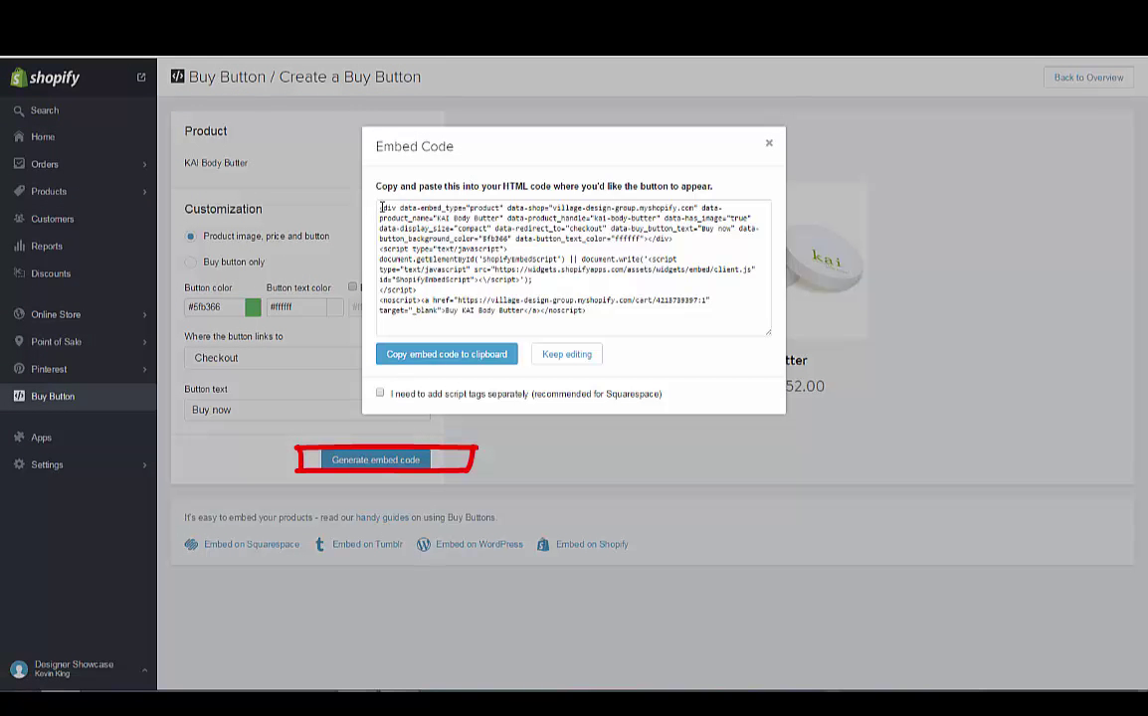
{"action": "left_click", "coordinate": [428, 356]}
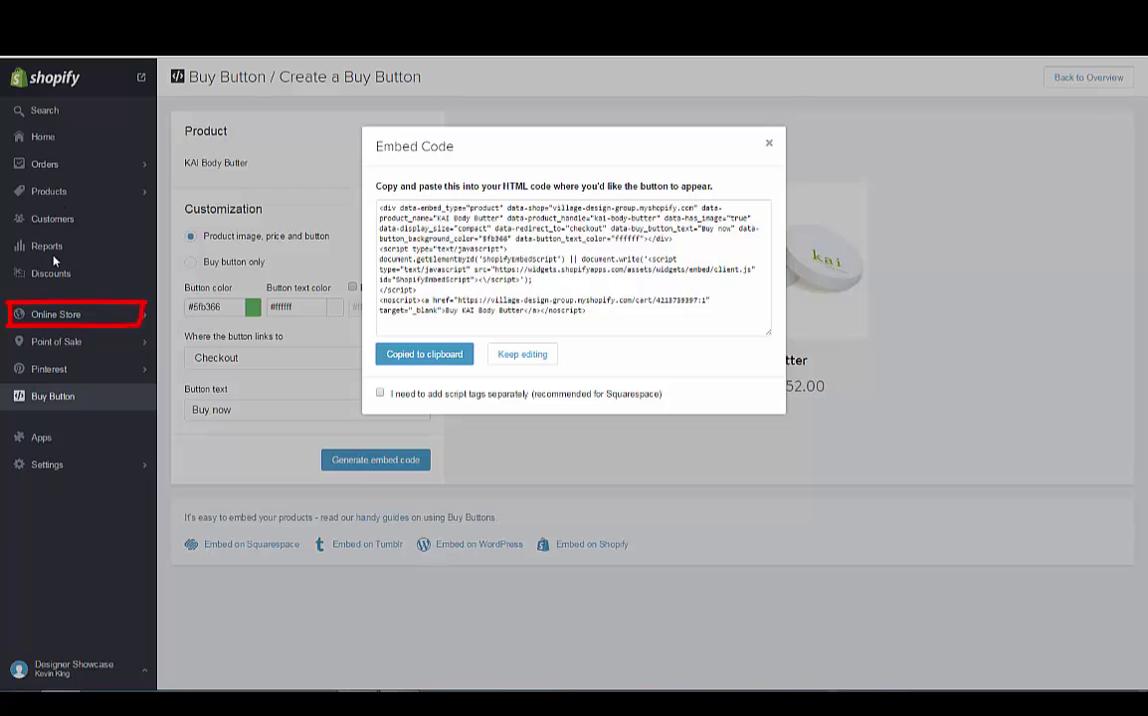
{"action": "left_click", "coordinate": [770, 145]}
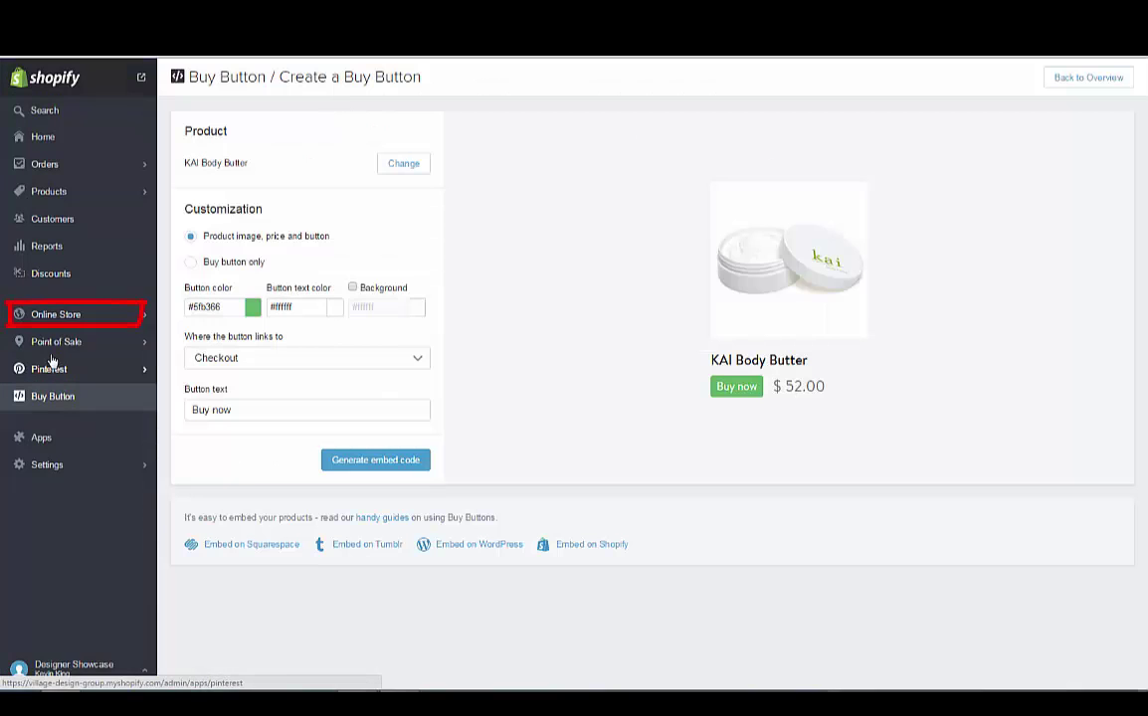
Step: Open the online store's blog post "A Favorite Perfume of Summer Brides" for editing
{"action": "left_click", "coordinate": [50, 316]}
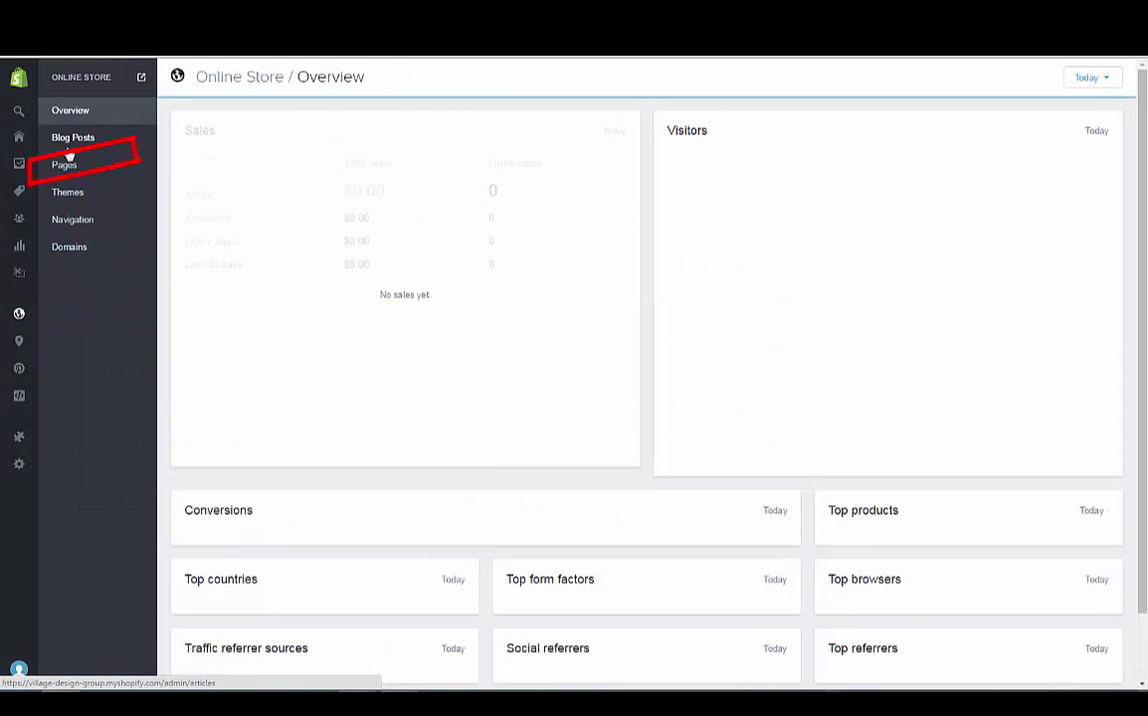
{"action": "left_click", "coordinate": [69, 142]}
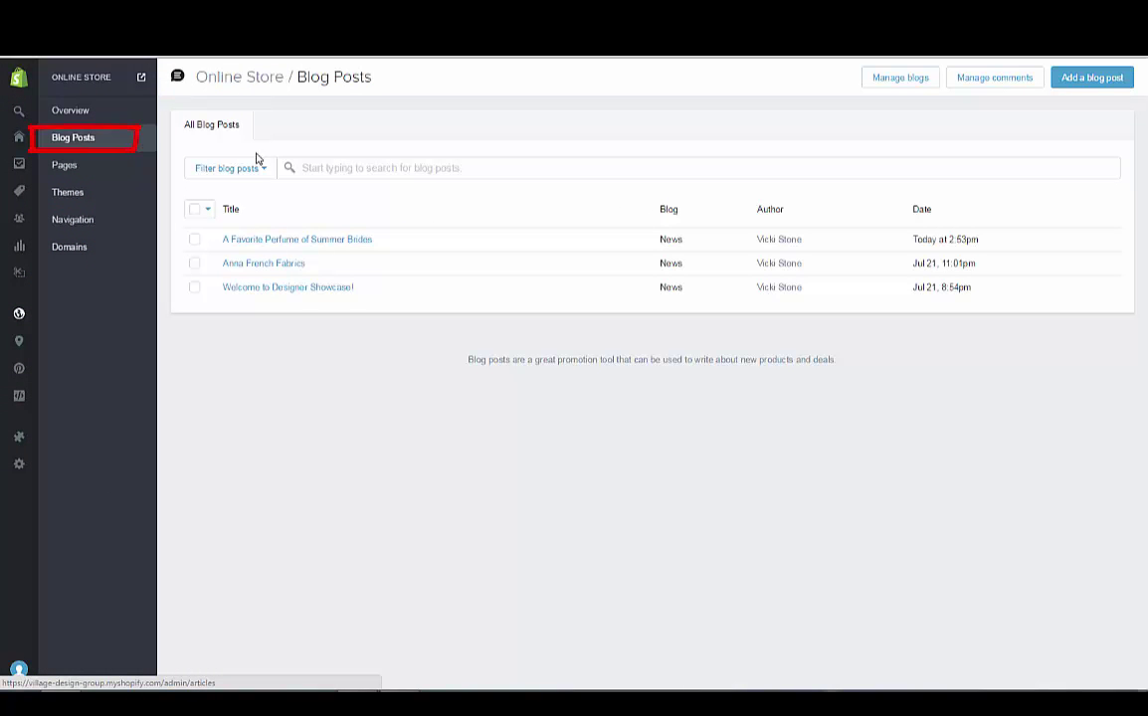
{"action": "left_click", "coordinate": [292, 239]}
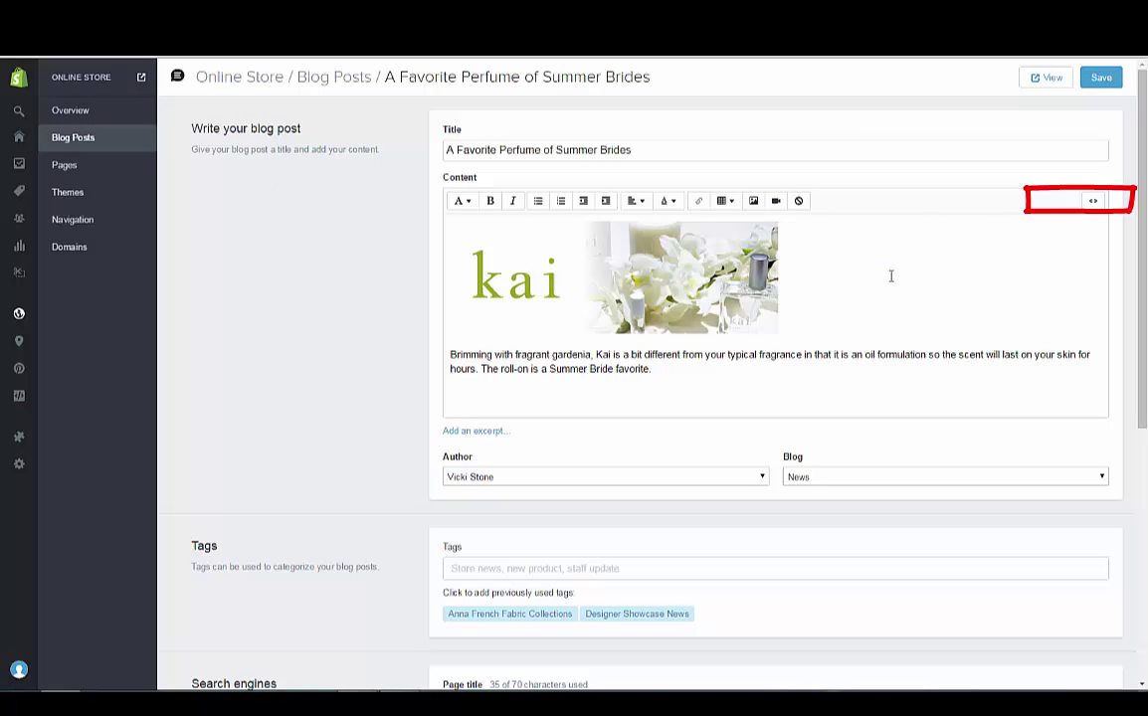
Step: Delete the existing KAI Body Butter embed code from the blog post's HTML and check the content in the visual editor
{"action": "left_click", "coordinate": [1095, 205]}
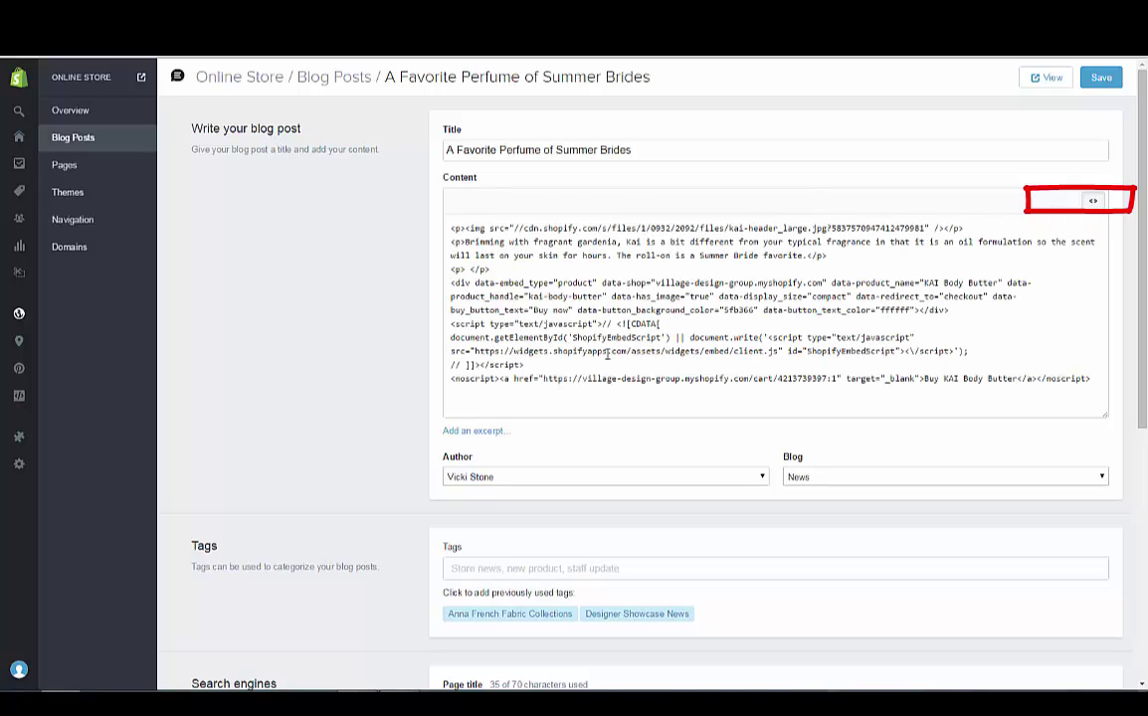
{"action": "left_click_drag", "start_coordinate": [1098, 383], "coordinate": [439, 282]}
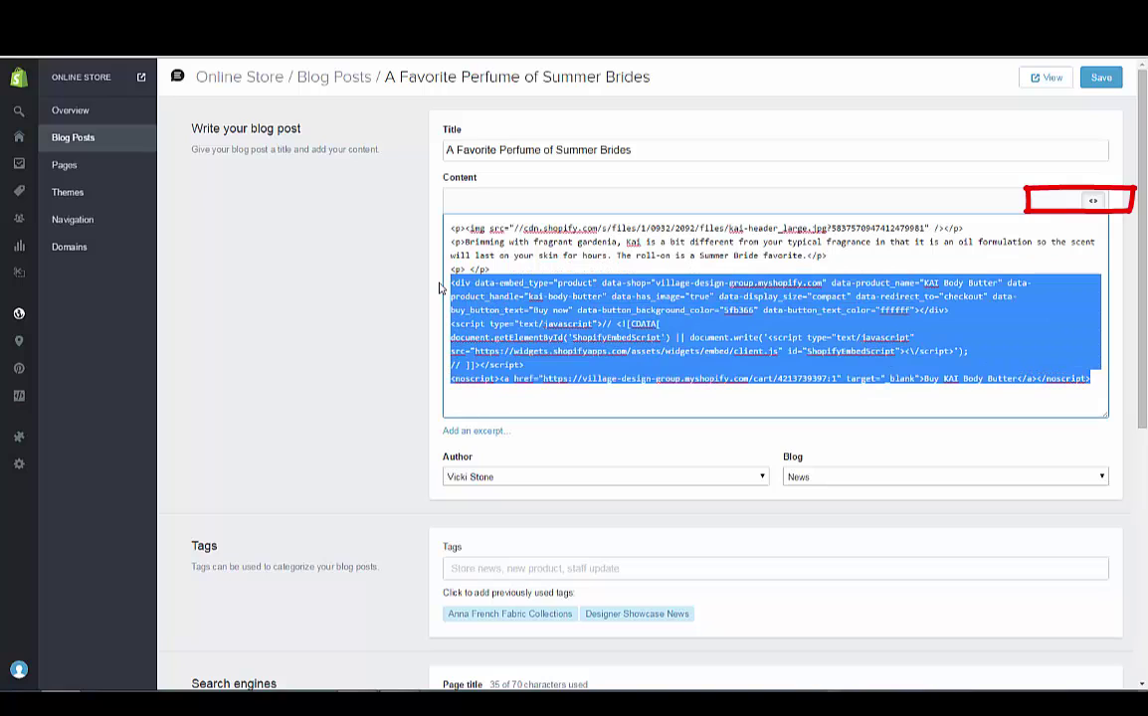
{"action": "key", "text": "BackSpace"}
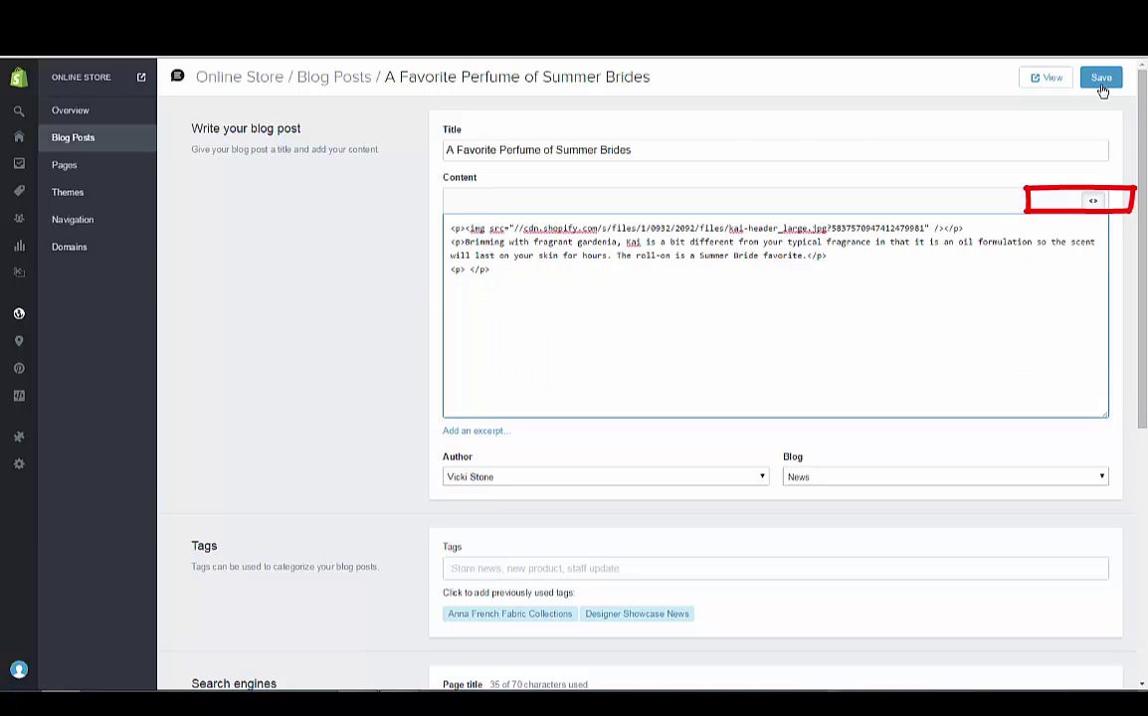
{"action": "left_click", "coordinate": [1094, 202]}
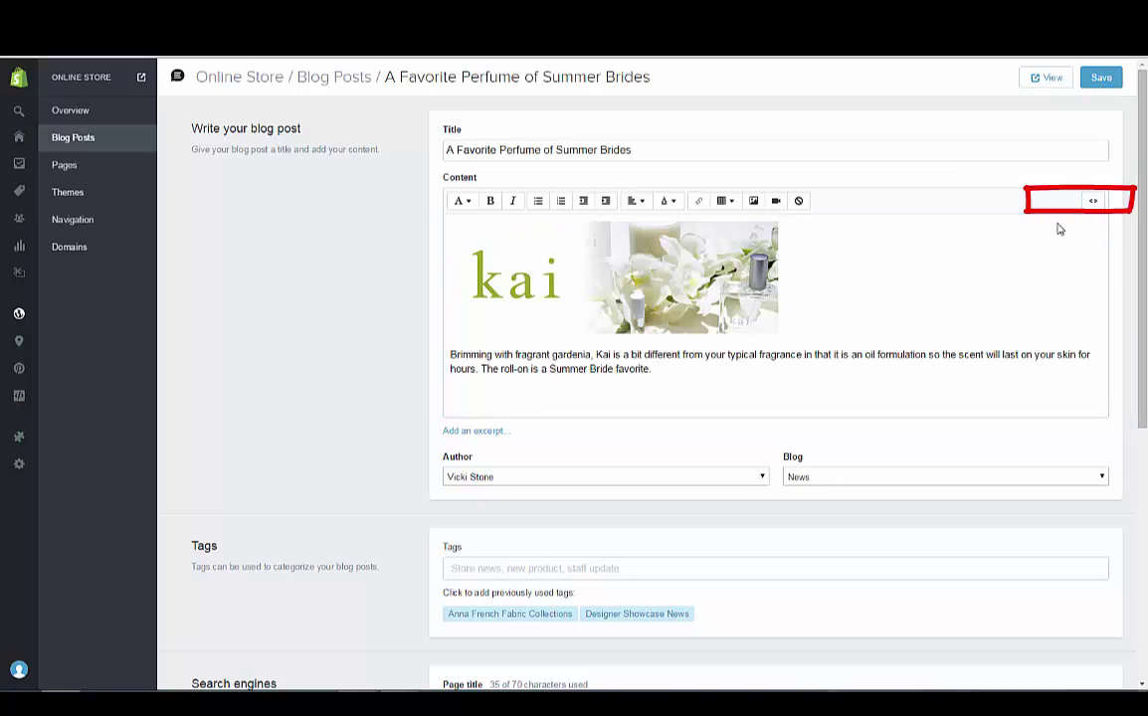
Step: Paste the copied Buy Button embed code at the end of the blog post's HTML and save the post
{"action": "left_click", "coordinate": [1092, 202]}
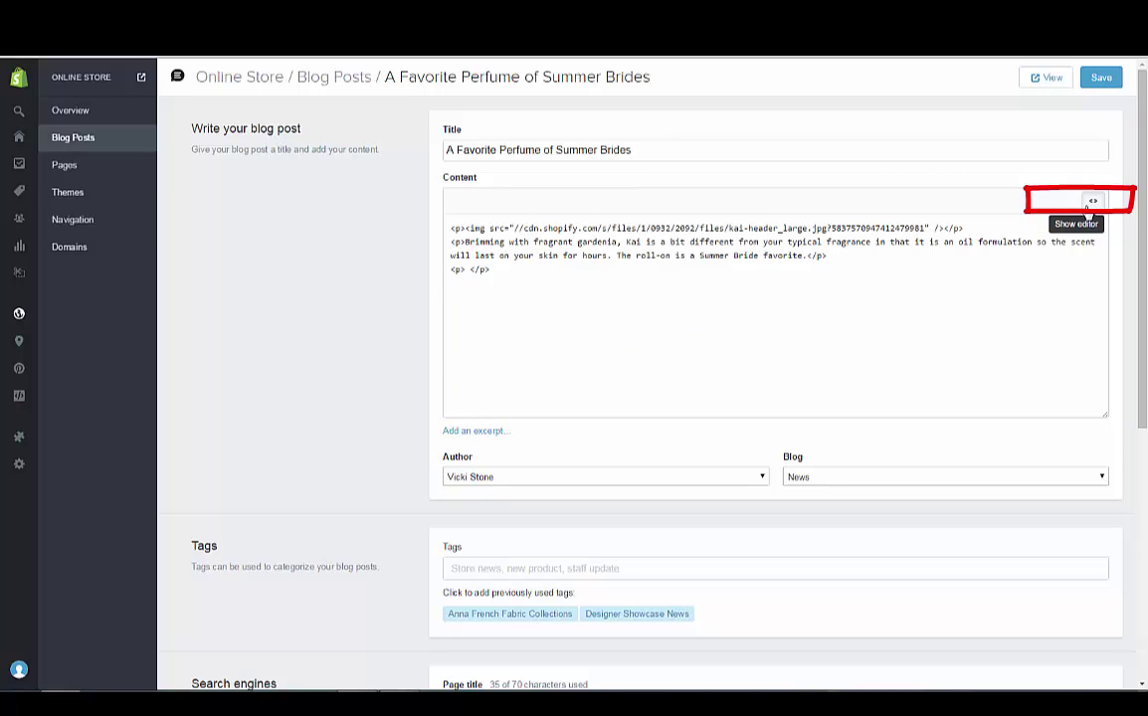
{"action": "left_click", "coordinate": [522, 269]}
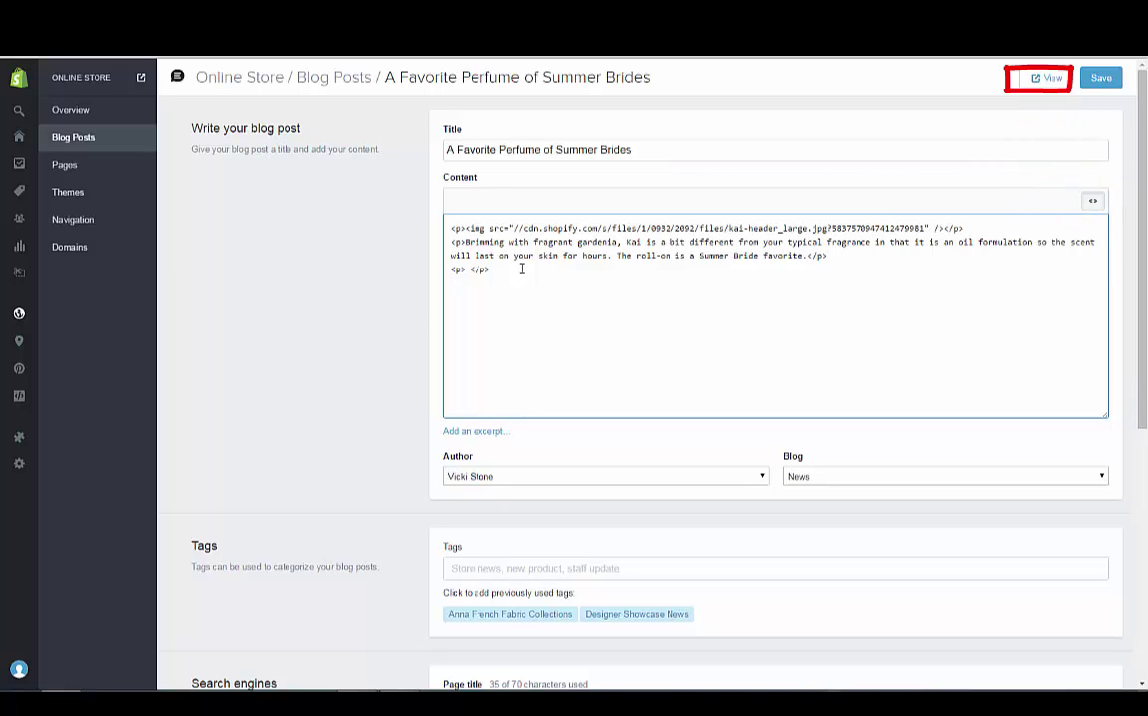
{"action": "key", "text": "ctrl+v"}
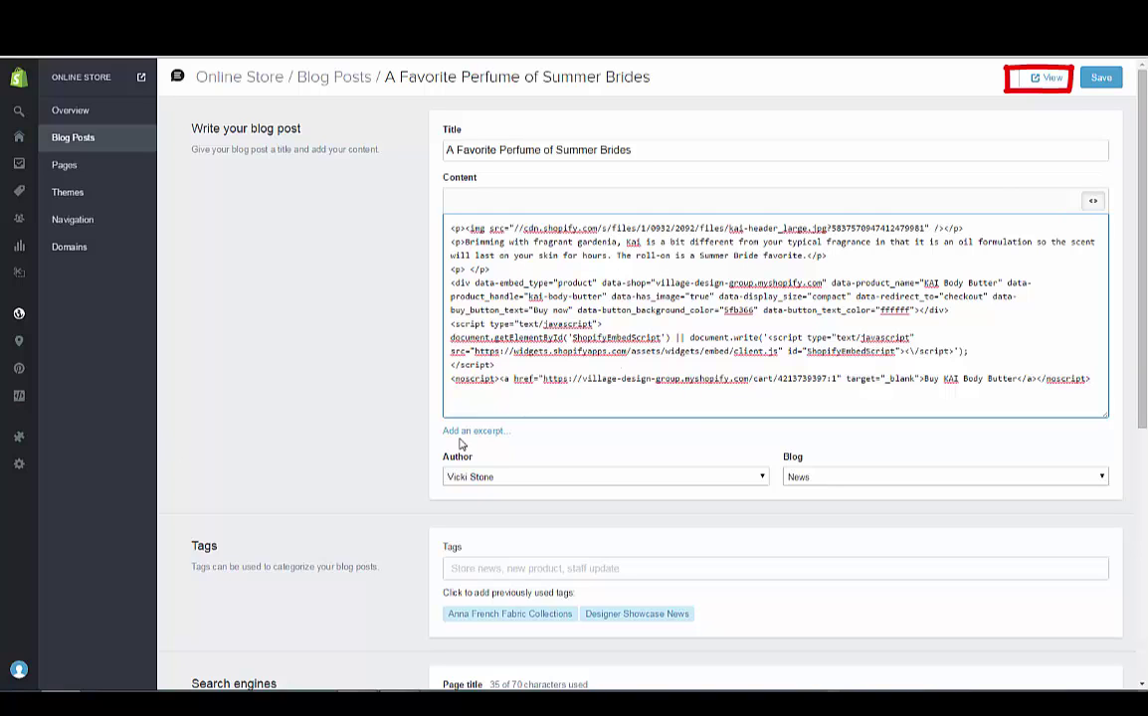
{"action": "left_click", "coordinate": [1099, 77]}
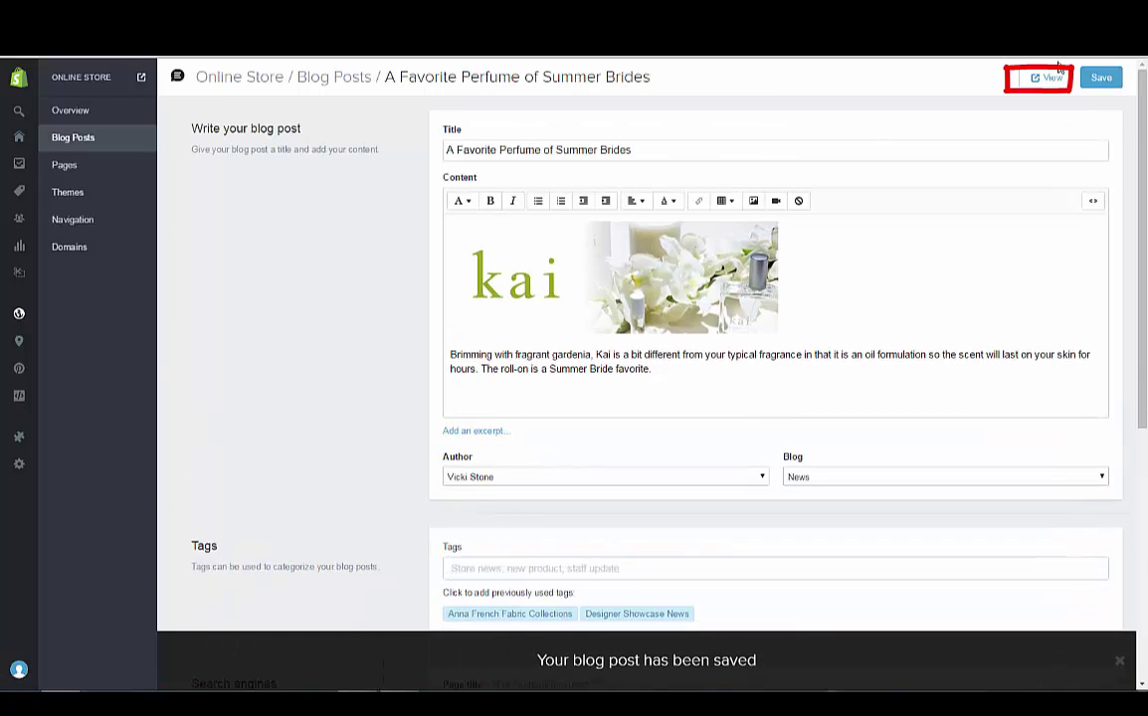
Step: View the blog post in the live store and try the Buy now button under KAI Body Butter
{"action": "left_click", "coordinate": [1045, 79]}
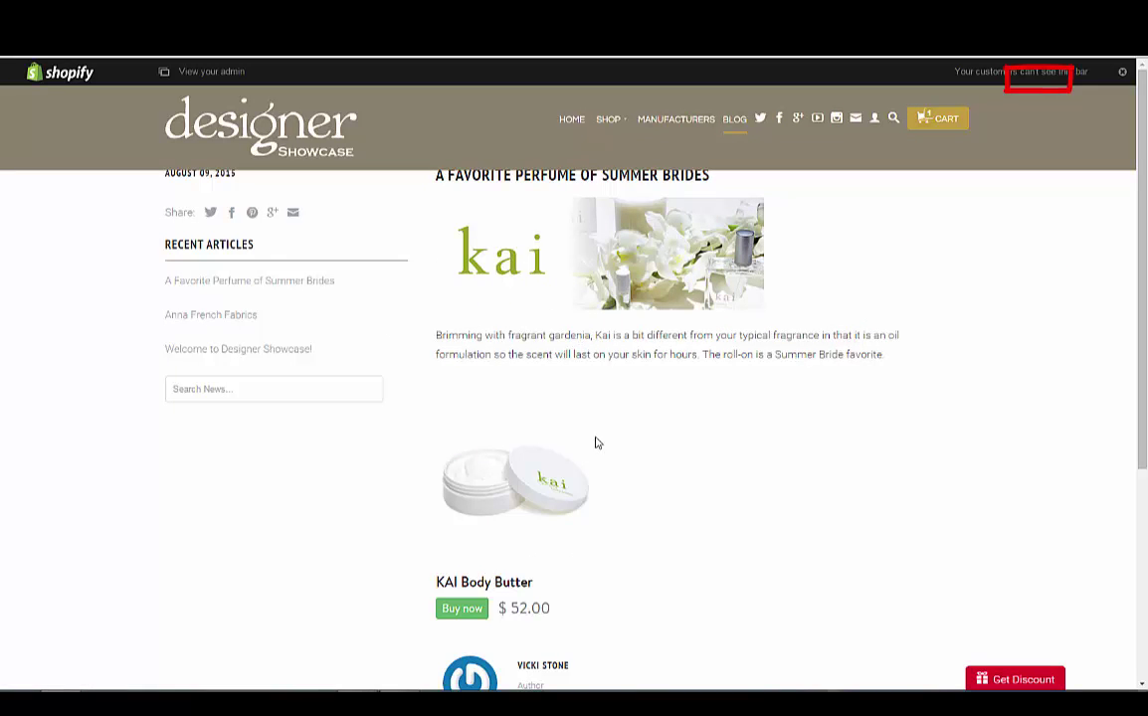
{"action": "scroll", "coordinate": [590, 441], "scroll_direction": "down", "scroll_amount": 1}
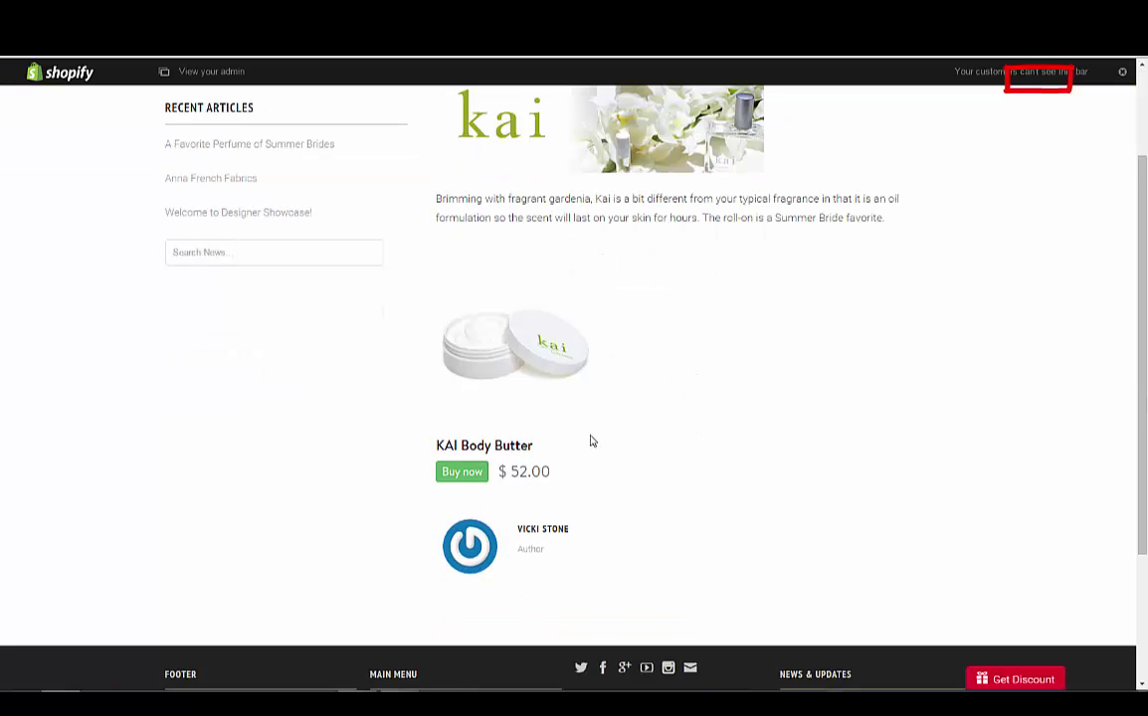
{"action": "left_click", "coordinate": [474, 479]}
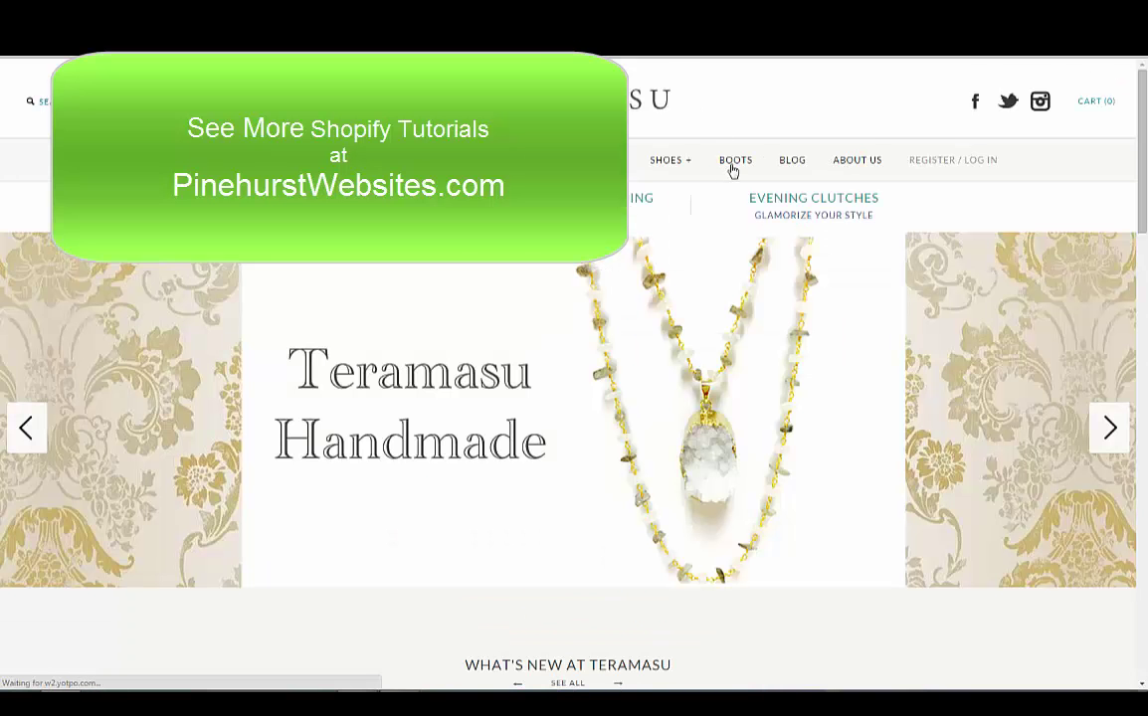
Step: Open the store blog's article "3 Stunning Ways to Dress Country Chic with Helen's Heart Bling Boots"
{"action": "left_click", "coordinate": [791, 162]}
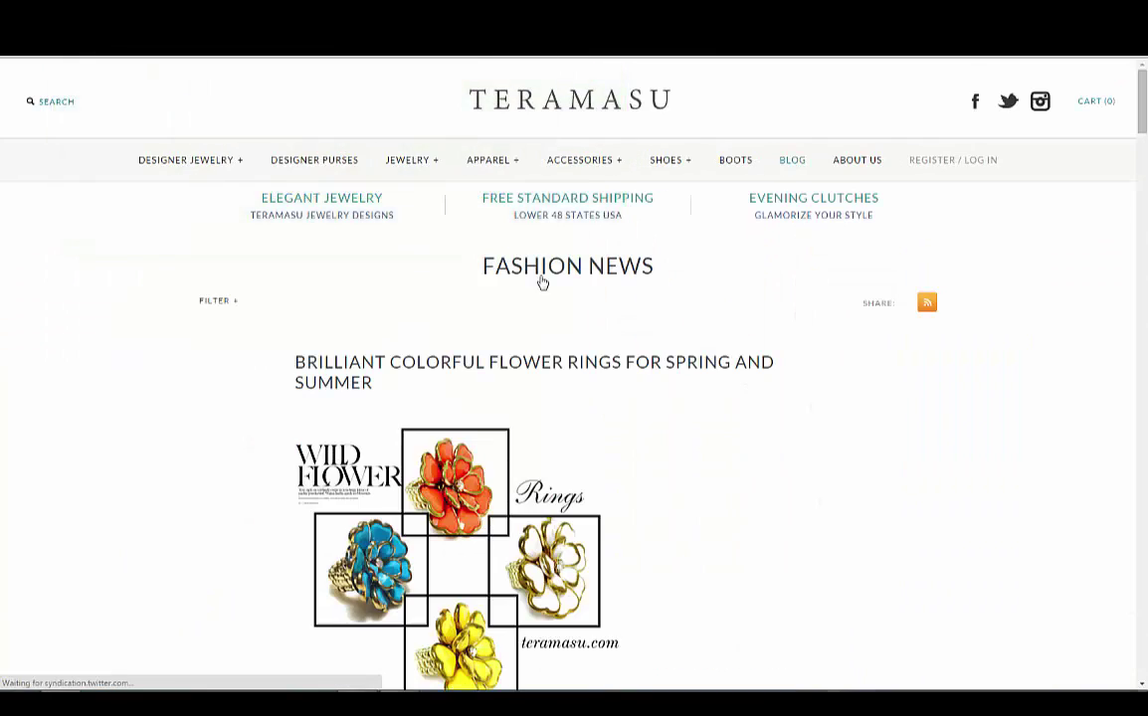
{"action": "scroll", "coordinate": [358, 383], "scroll_direction": "down", "scroll_amount": 2}
{"action": "scroll", "coordinate": [360, 383], "scroll_direction": "down", "scroll_amount": 5}
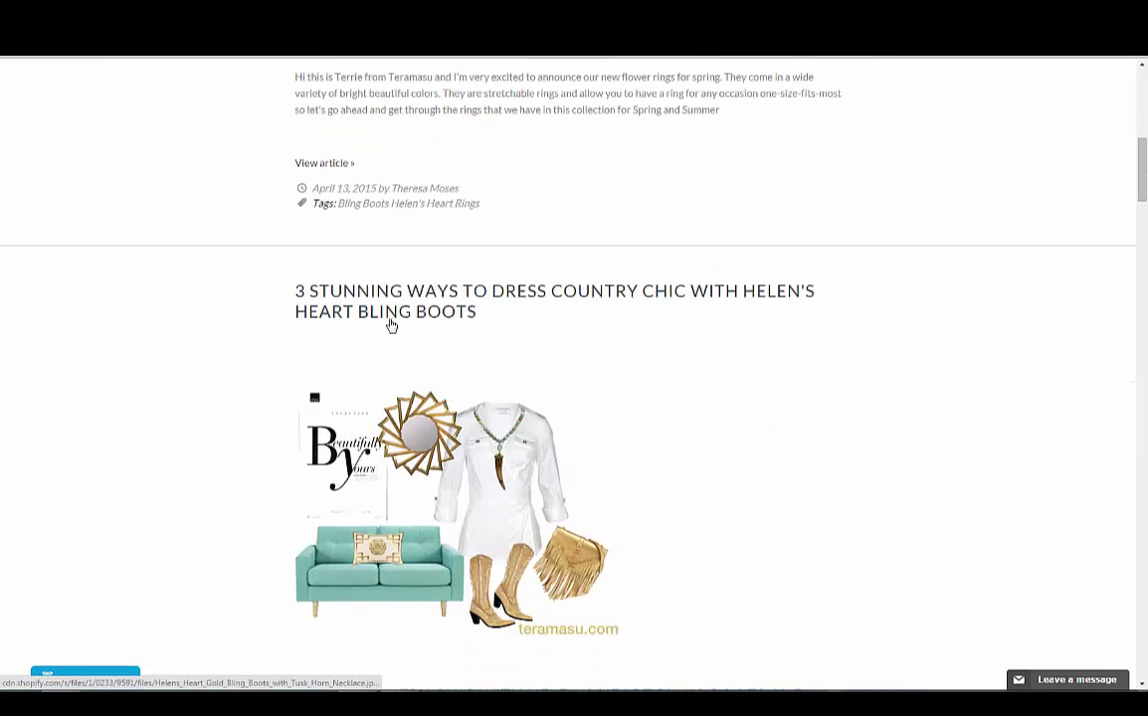
{"action": "left_click", "coordinate": [411, 301]}
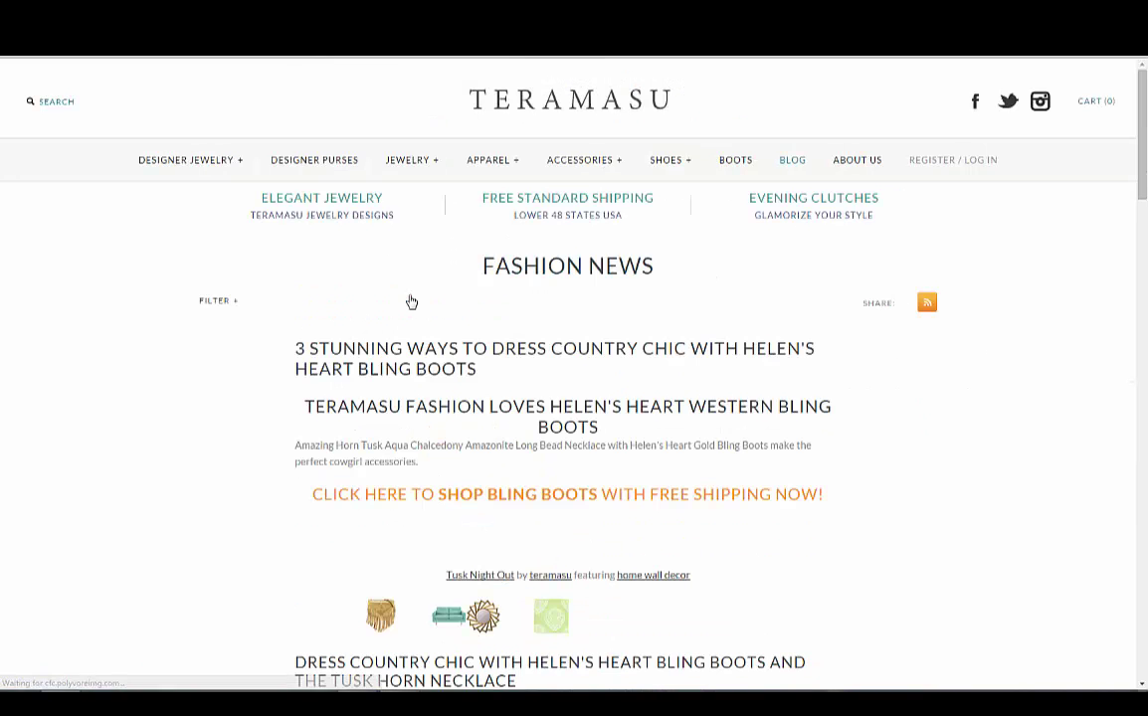
Step: Buy the tusk horn necklace through its embedded Buy Now button in the article and review the checkout page
{"action": "scroll", "coordinate": [410, 301], "scroll_direction": "down", "scroll_amount": 5}
{"action": "scroll", "coordinate": [411, 302], "scroll_direction": "down", "scroll_amount": 1}
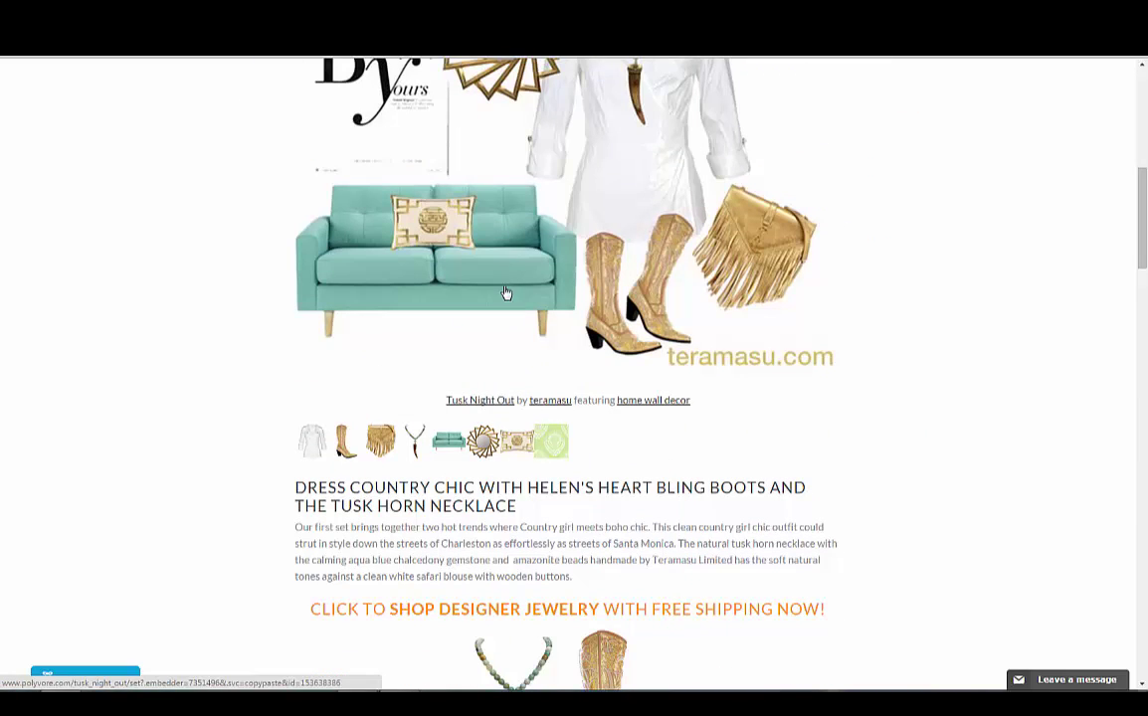
{"action": "scroll", "coordinate": [226, 395], "scroll_direction": "down", "scroll_amount": 1}
{"action": "scroll", "coordinate": [226, 395], "scroll_direction": "down", "scroll_amount": 2}
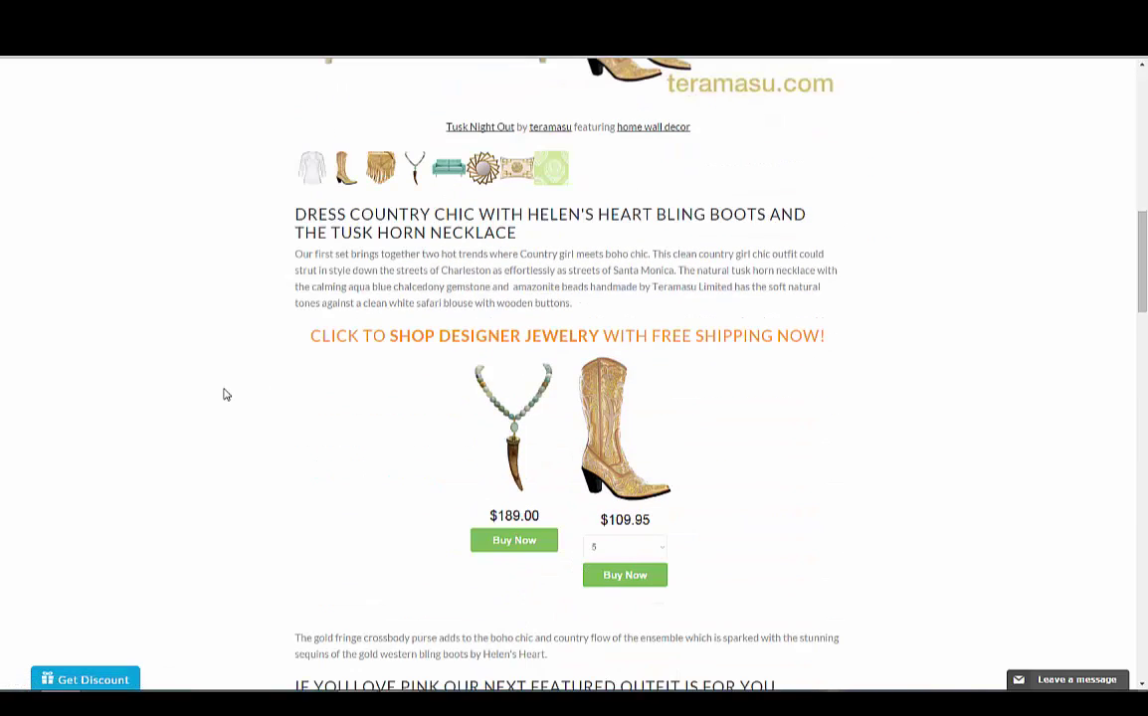
{"action": "left_click", "coordinate": [514, 552]}
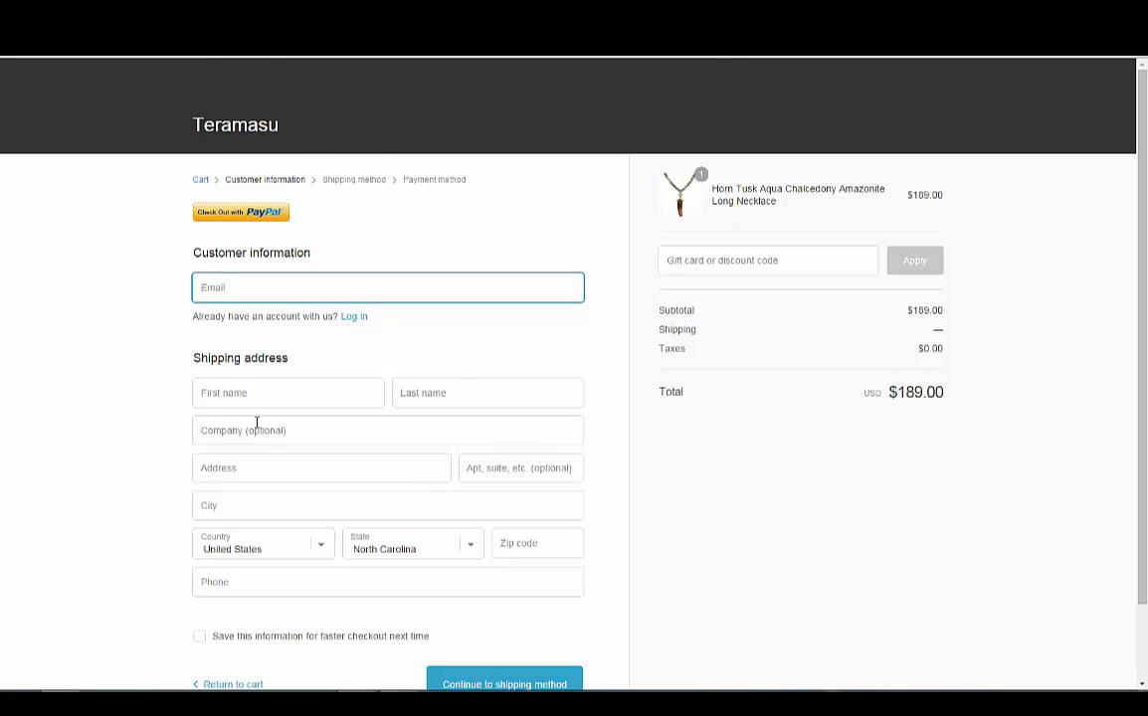
{"action": "scroll", "coordinate": [257, 425], "scroll_direction": "down", "scroll_amount": 2}
{"action": "scroll", "coordinate": [257, 421], "scroll_direction": "up", "scroll_amount": 2}
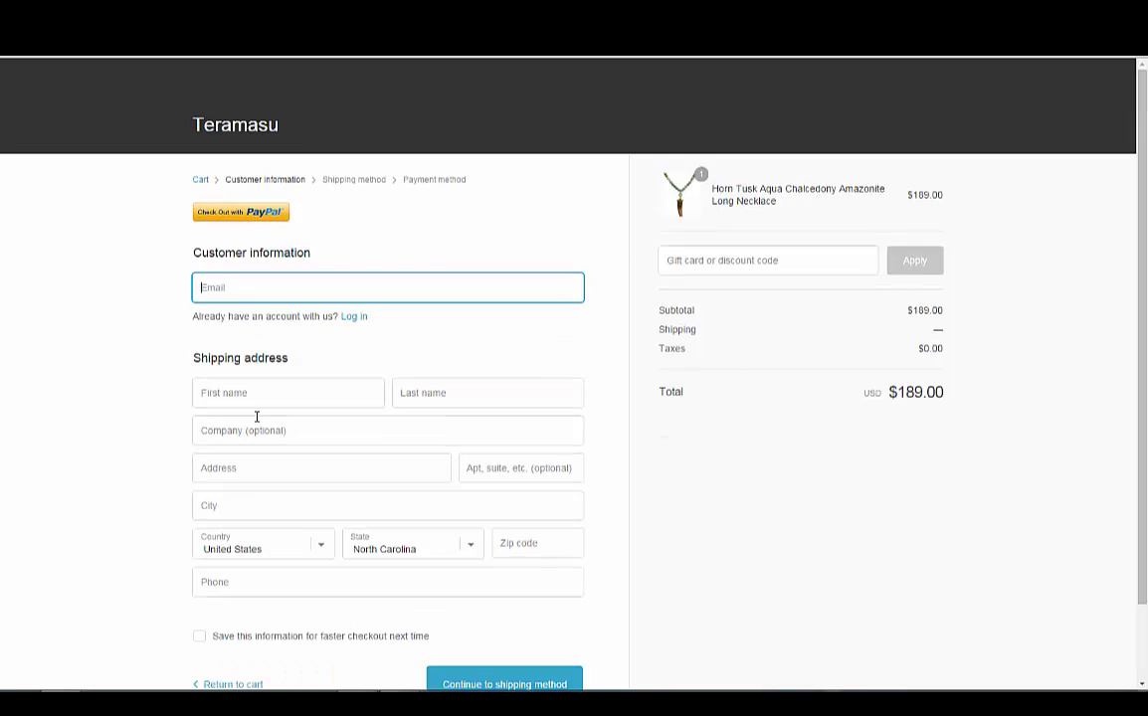